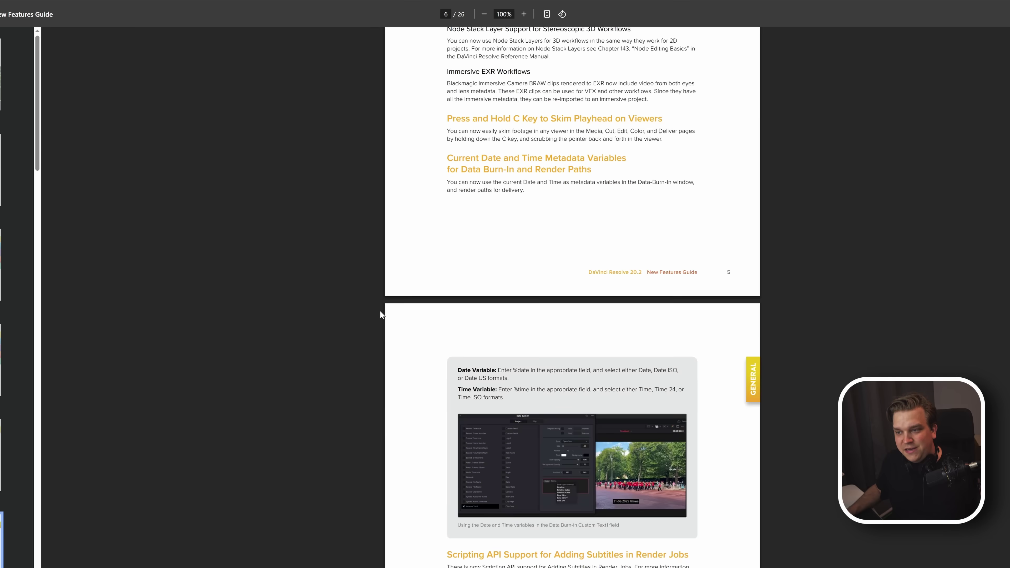
scroll(382, 313, "down", 1)
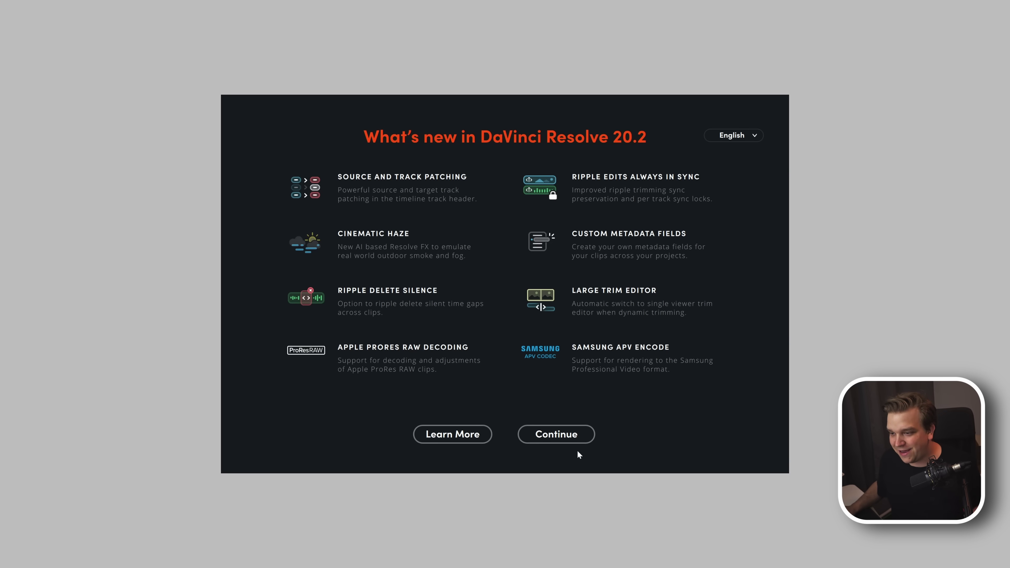
Step: Continue past the What's New screen and create an empty timeline named Timeline 1 using the project settings
left_click(561, 435)
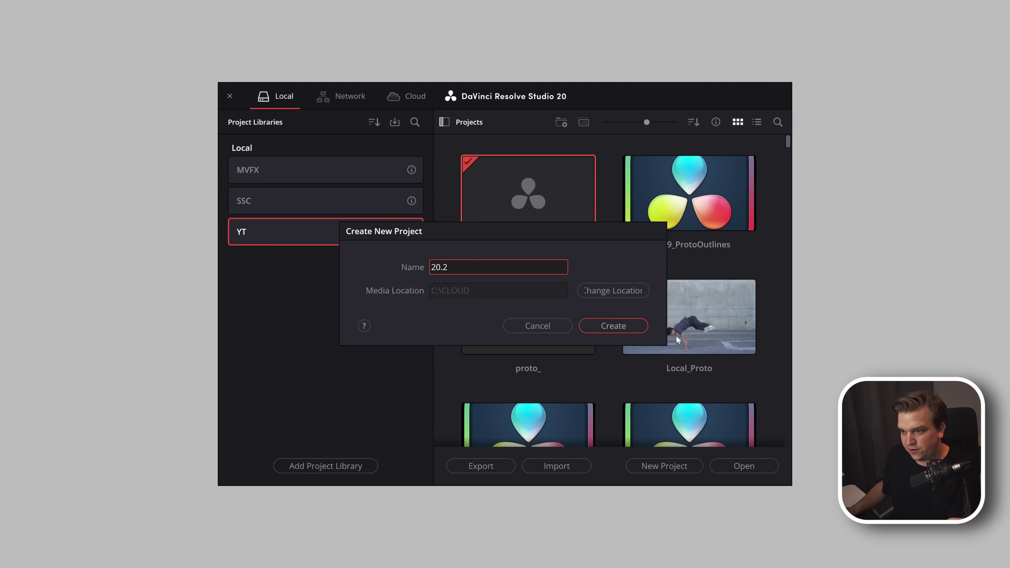
left_click(613, 325)
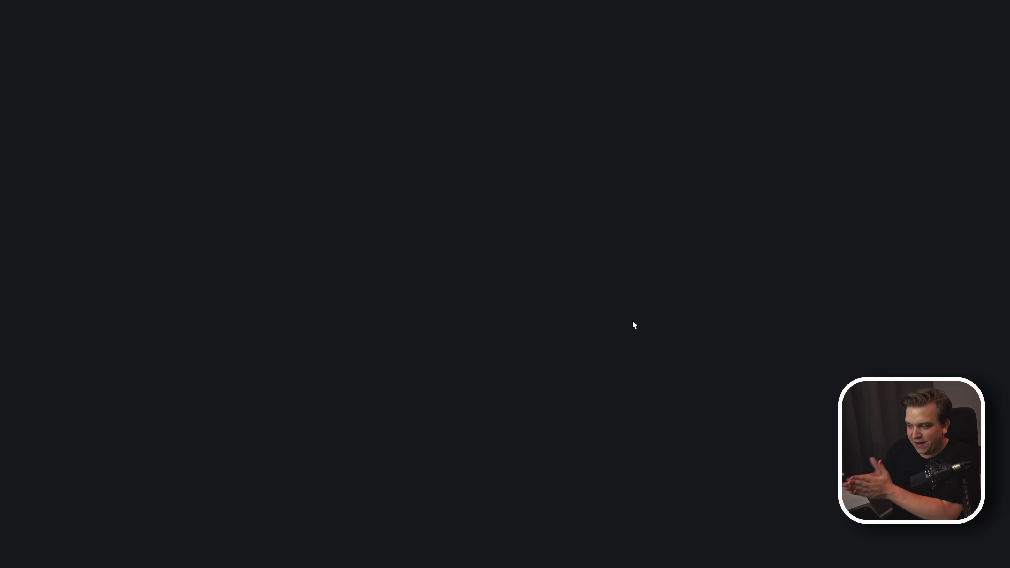
right_click(188, 176)
mouse_move(190, 171)
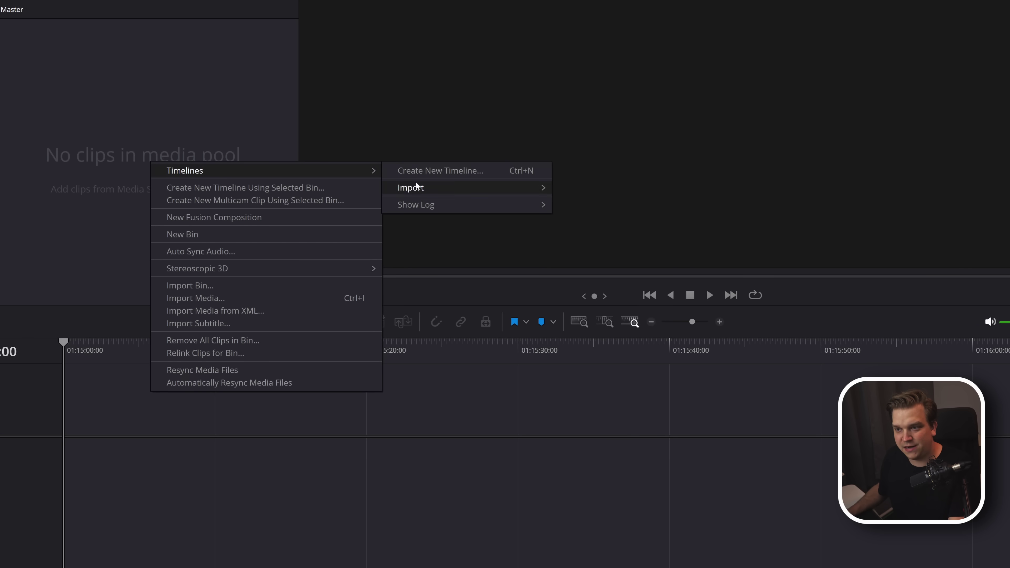
left_click(417, 171)
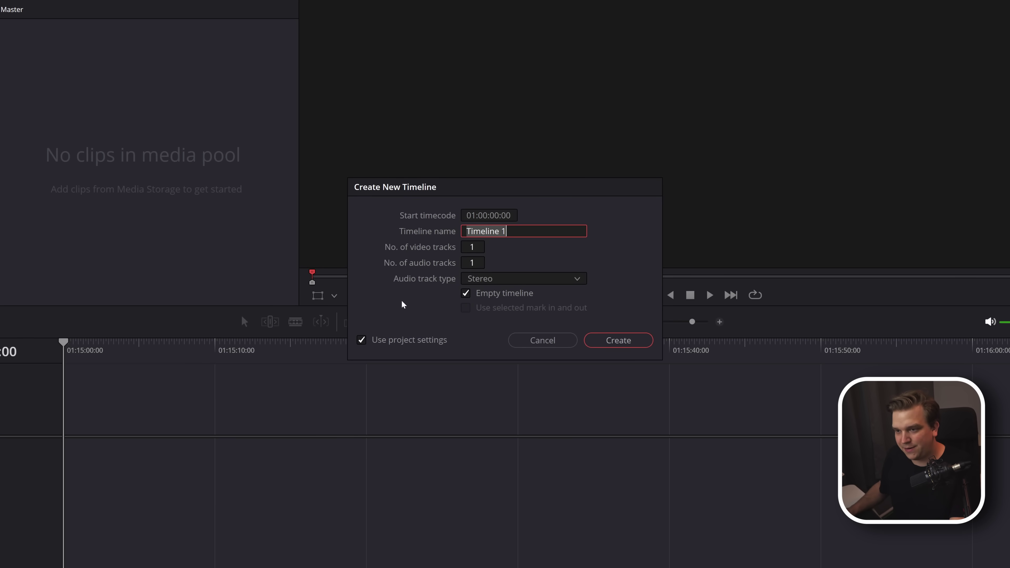
key("Return")
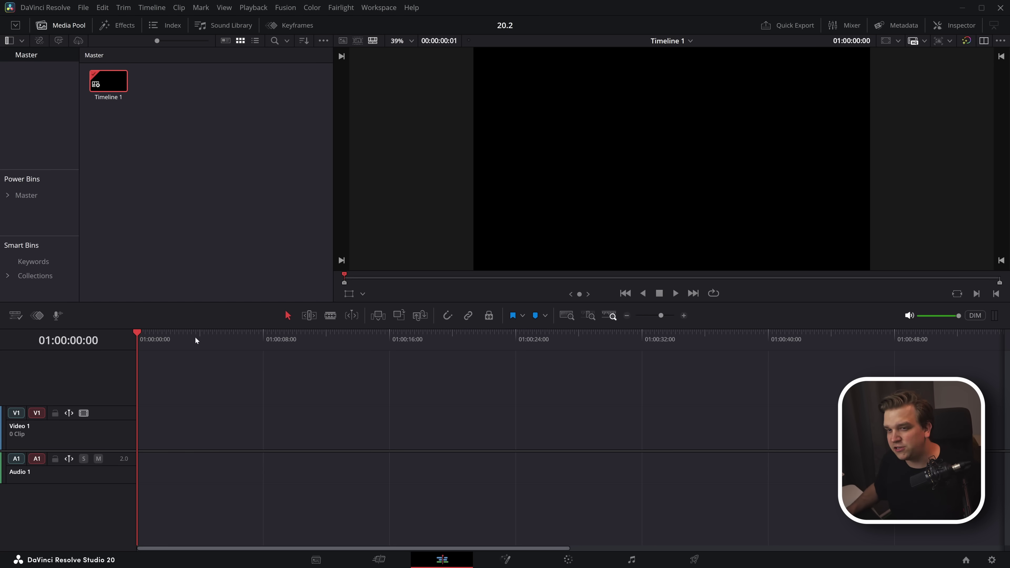
Step: Add the ProtoV3 generator from the Stirling Supply Co generators to the start of Video 1 and show its settings
left_click(121, 32)
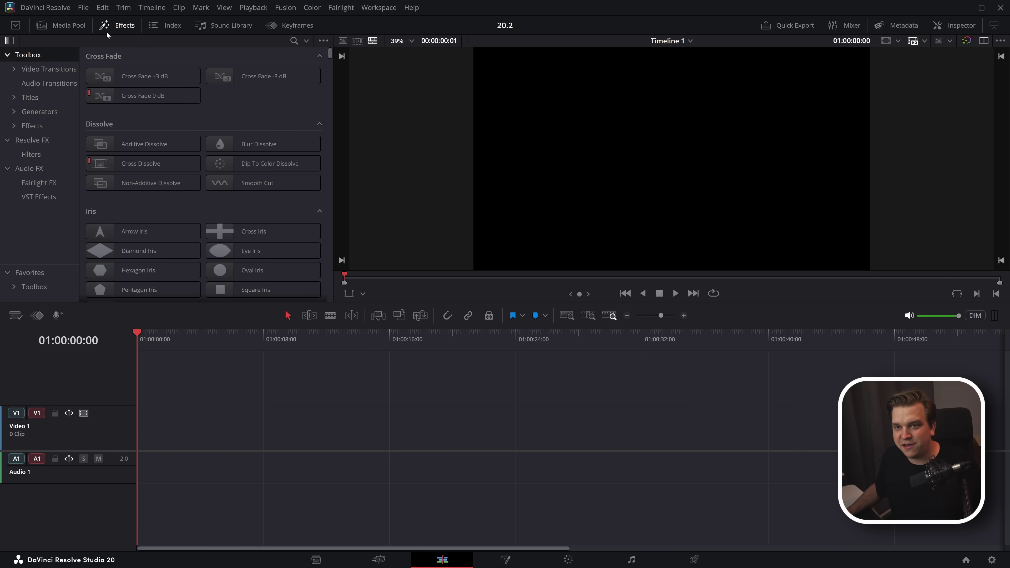
left_click(25, 112)
left_click(14, 113)
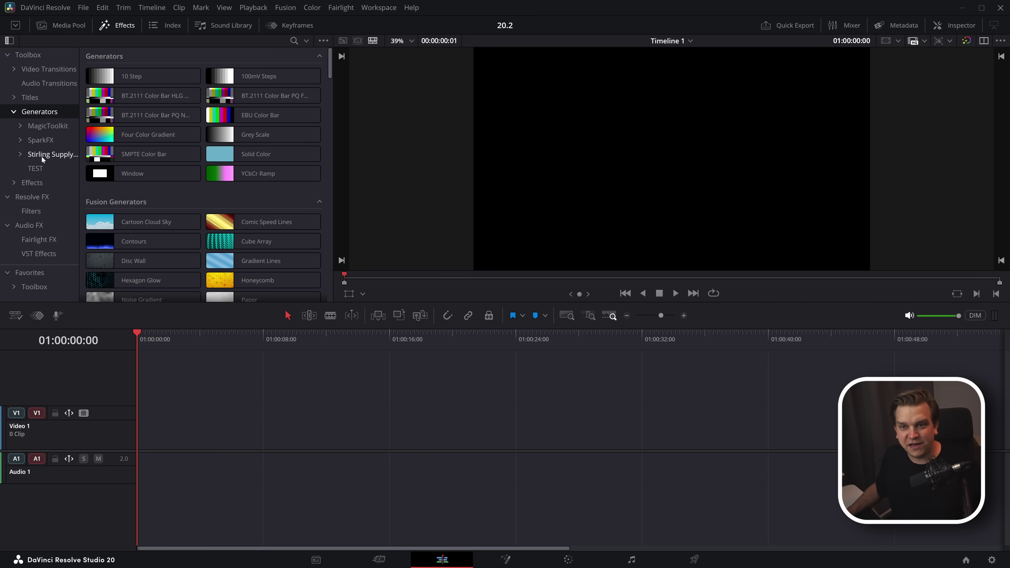
left_click(40, 156)
left_click_drag(129, 421, 162, 426)
key("space")
double_click(187, 442)
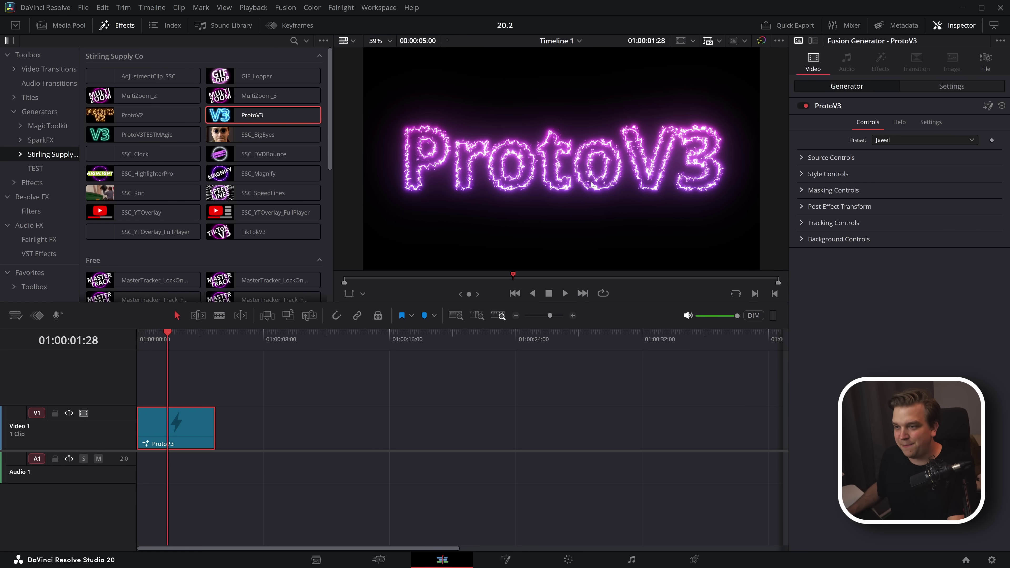
Step: Try several ProtoV3 presets and set the preset to ElectroBrite
key("space")
left_click(914, 140)
left_click(904, 205)
left_click(881, 139)
left_click(885, 235)
left_click(886, 140)
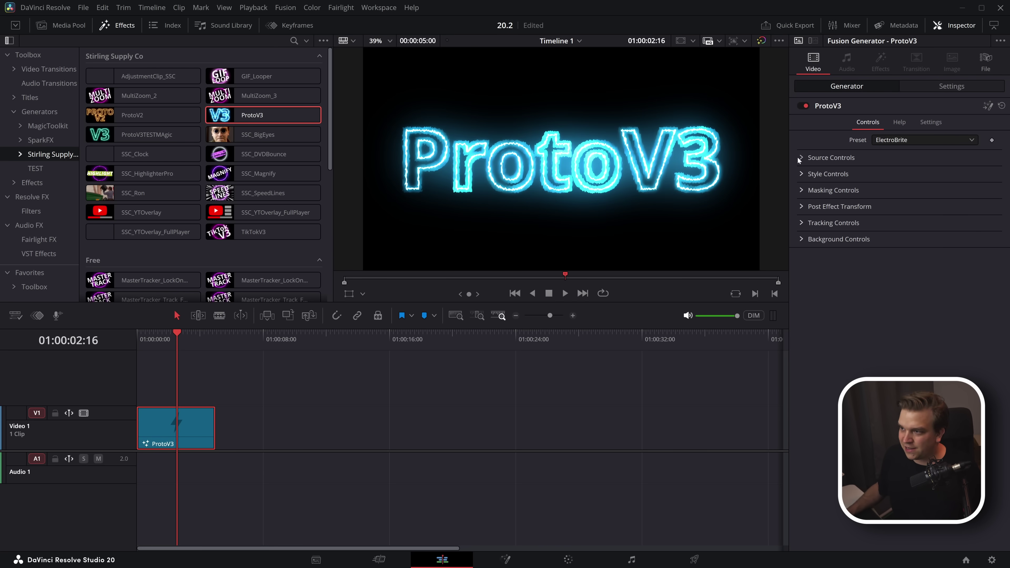
Step: Try the available ProtoV3 source options and set SourceControl to Media Pool
left_click(800, 158)
left_click(897, 172)
left_click(888, 196)
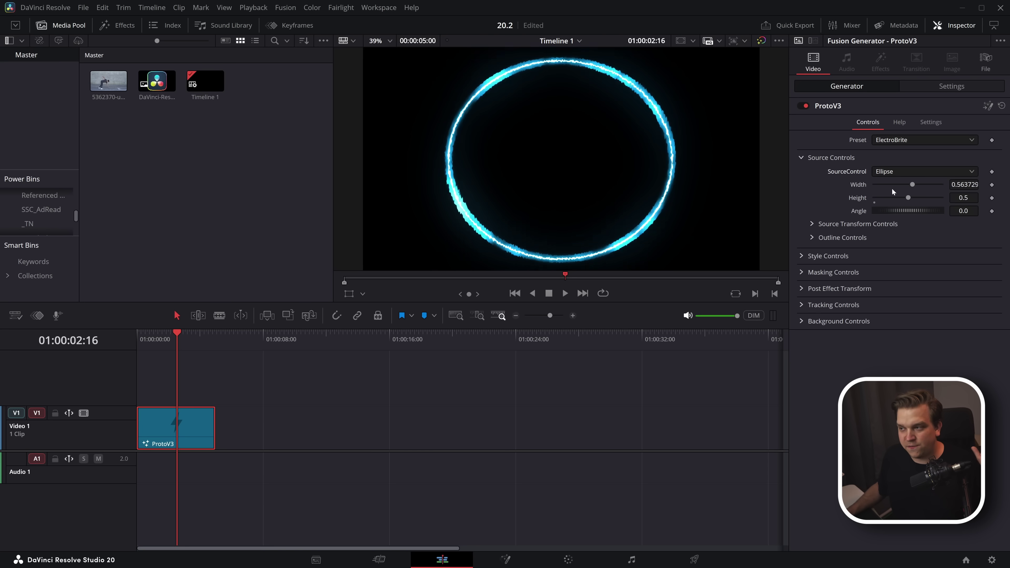
left_click(886, 171)
left_click(890, 232)
left_click(887, 171)
left_click(895, 267)
left_click(888, 172)
left_click(897, 279)
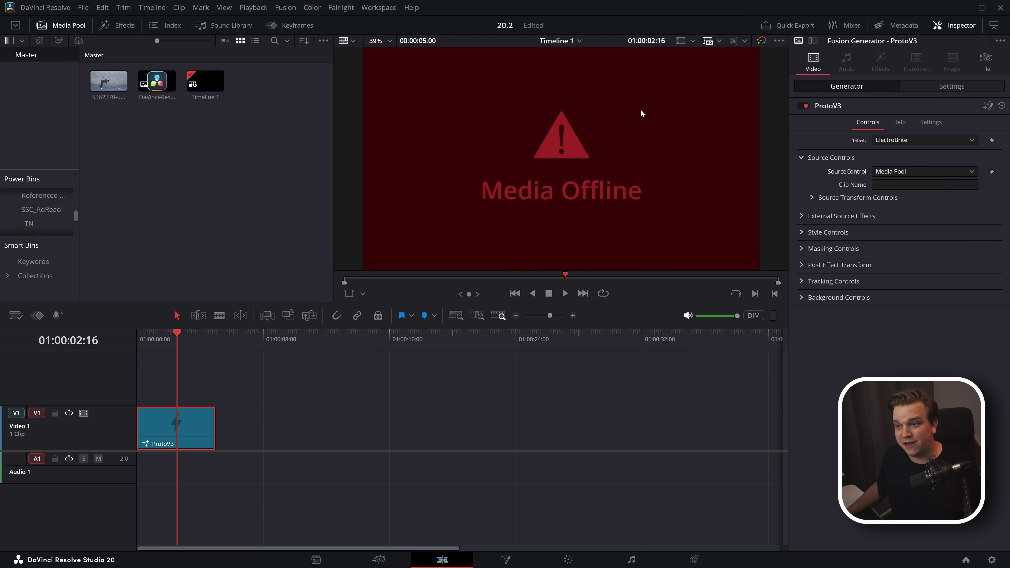
Step: Assign the media pool clip 5362370-uhd_3840_2160_25fps (1) as the ProtoV3 source, open External Source Effects, and play the result
left_click_drag(109, 82, 893, 184)
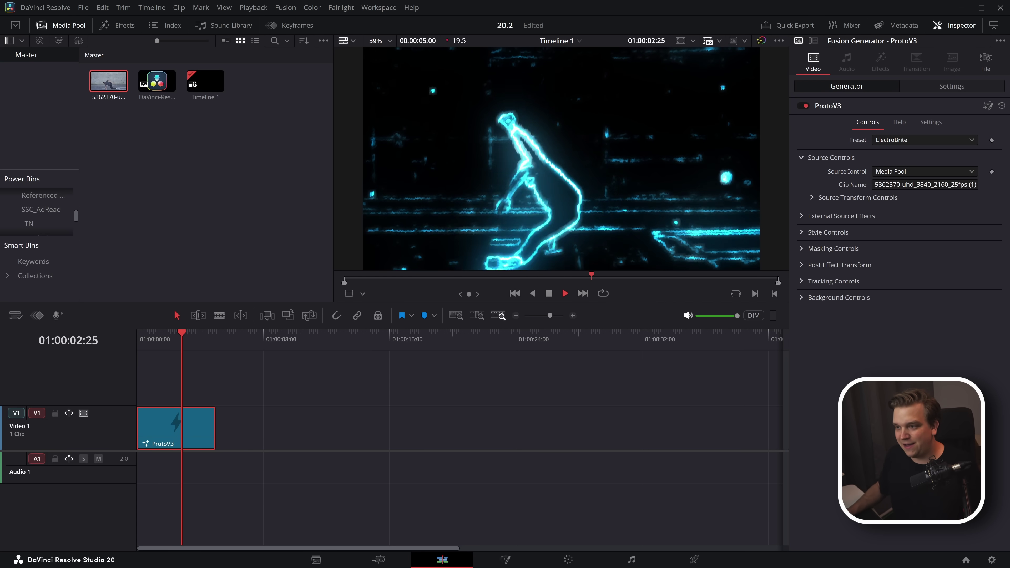
left_click(841, 215)
left_click(875, 230)
key("space")
key("space")
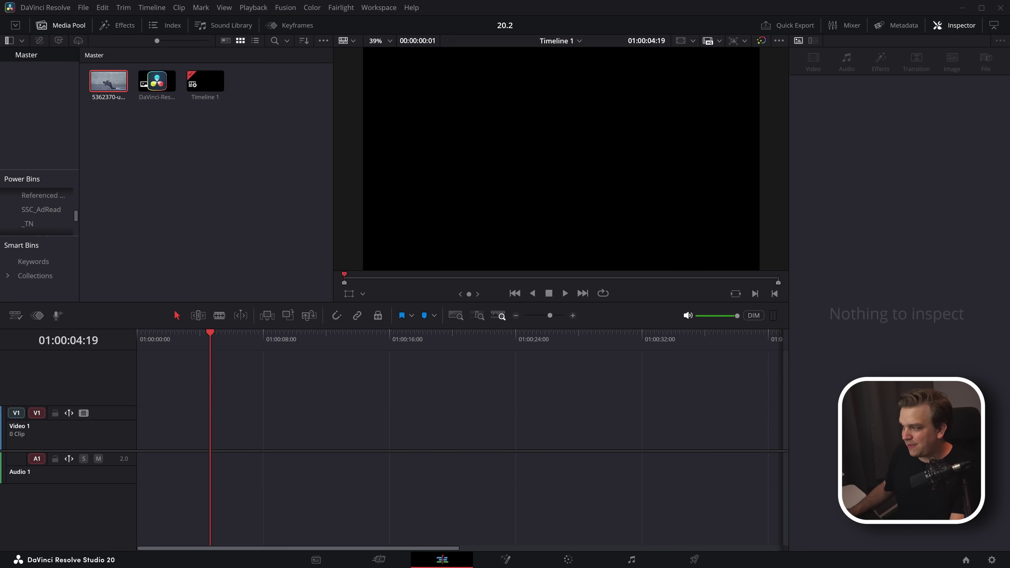
Step: Place the P1012583.MP4 footage at the start of the timeline on Video 1 and Audio 1
left_click_drag(763, 358, 132, 457)
scroll(311, 420, "down", 3)
scroll(312, 420, "down", 3)
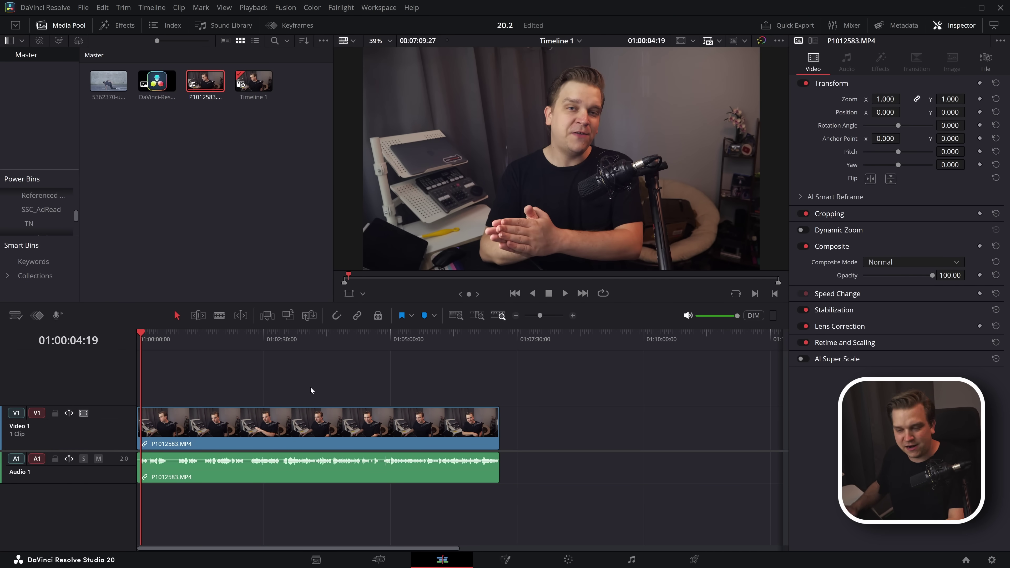
key("ctrl+equal")
key("ctrl+equal")
Step: Deselect the video clip and turn on linked selection for the timeline
left_click(277, 426)
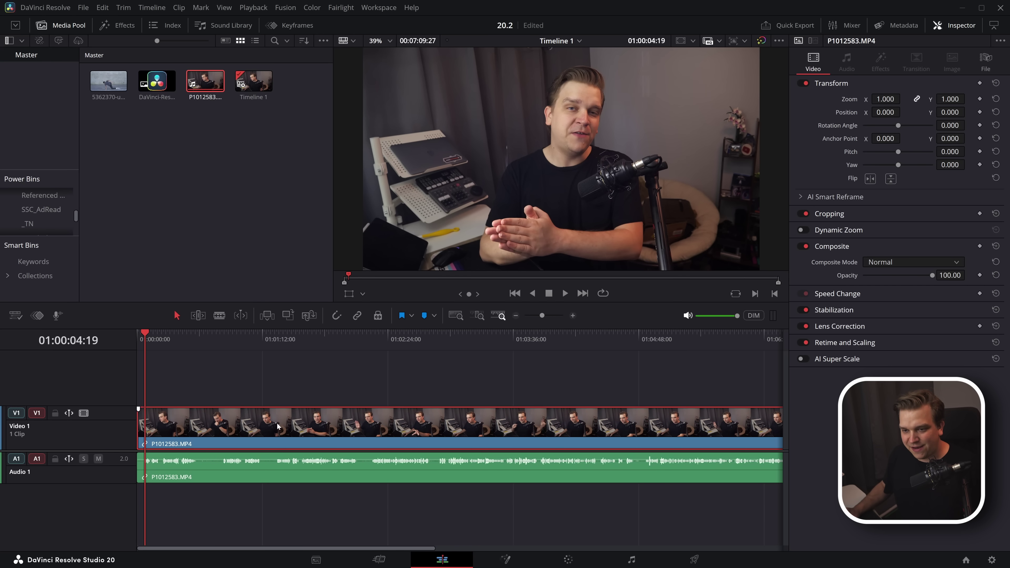
left_click(262, 395)
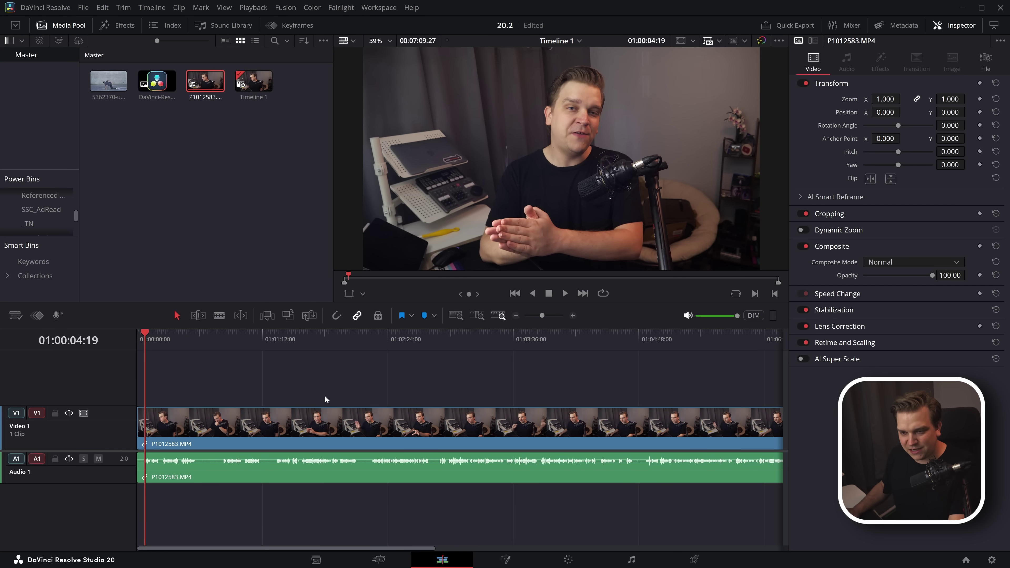
key("ctrl+minus")
key("ctrl+minus")
key("ctrl+equal")
Step: Ripple delete the silence in P1012583.MP4 with a threshold of -20.4 dB and a minimum to strip of 30 frames
left_click(302, 417)
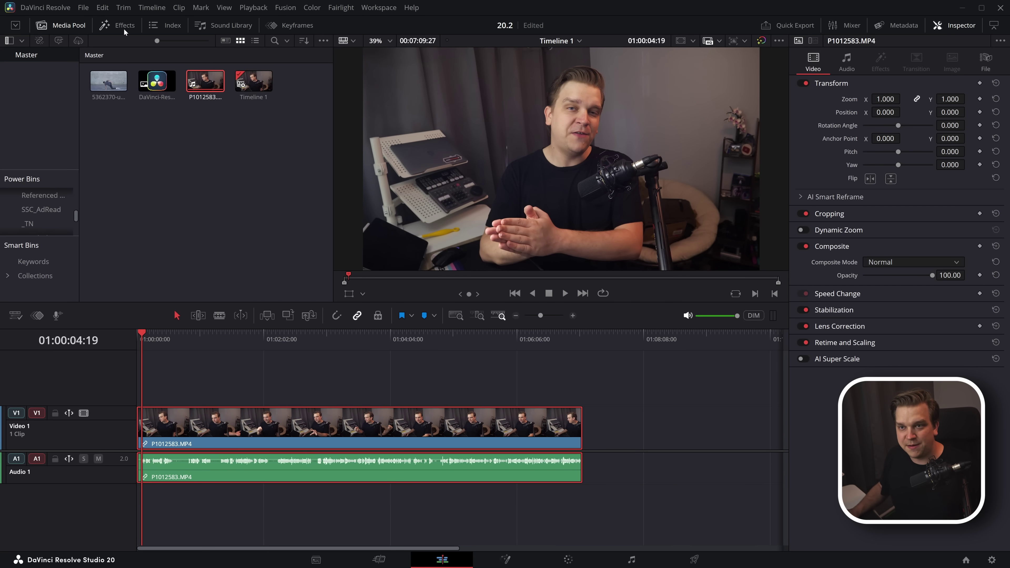
left_click(178, 8)
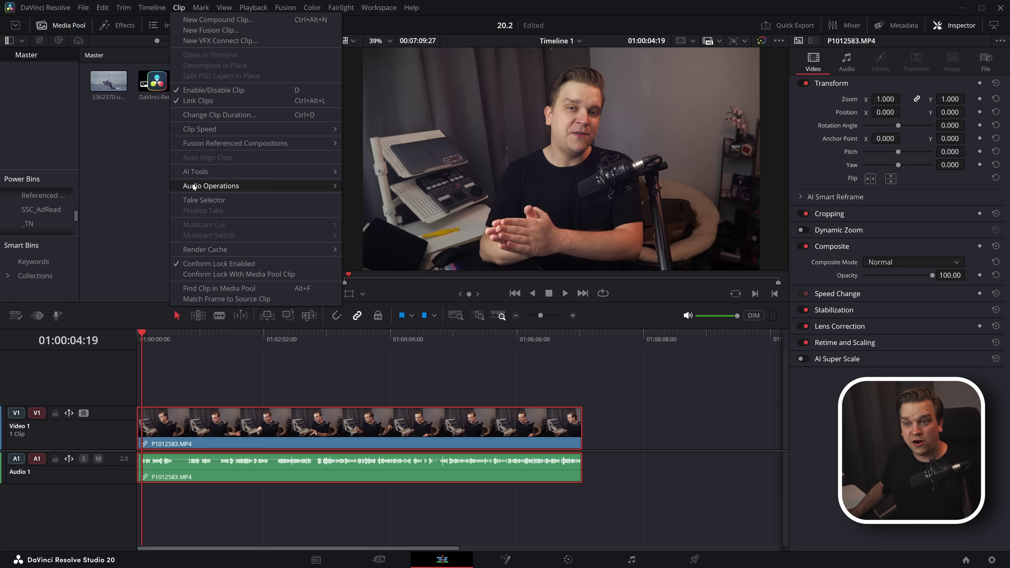
mouse_move(193, 187)
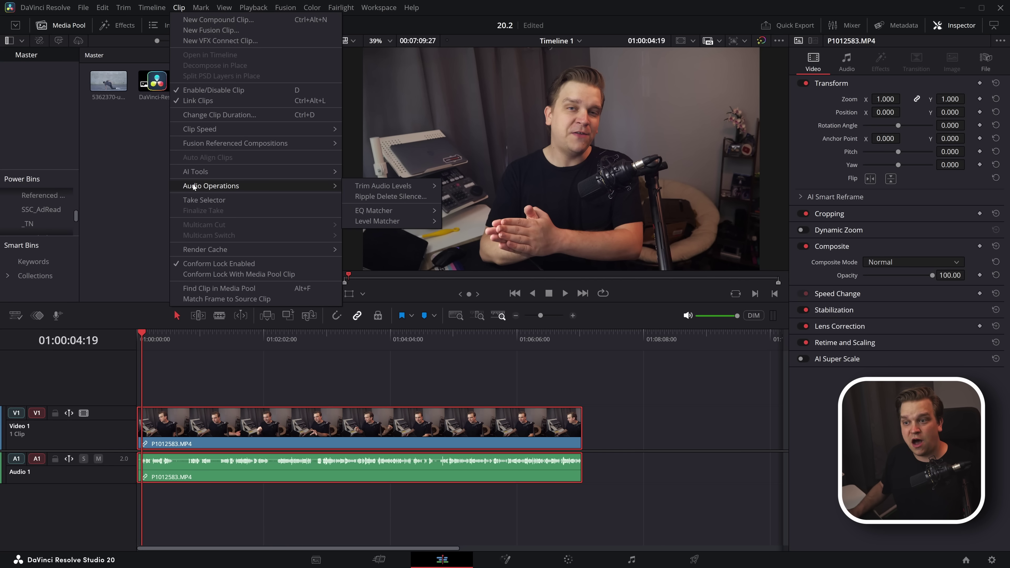
left_click(352, 197)
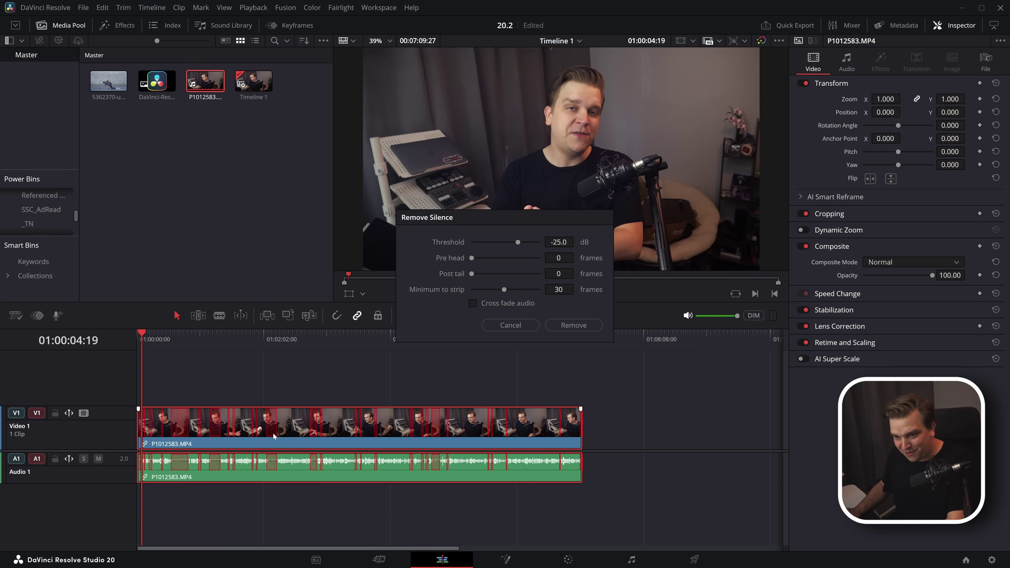
scroll(274, 435, "up", 3)
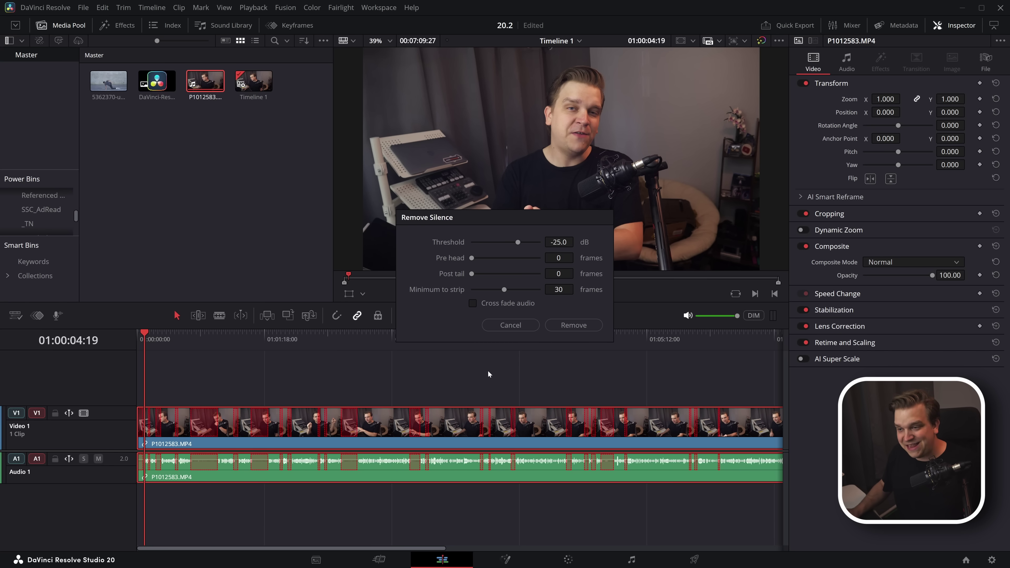
left_click_drag(517, 245, 522, 247)
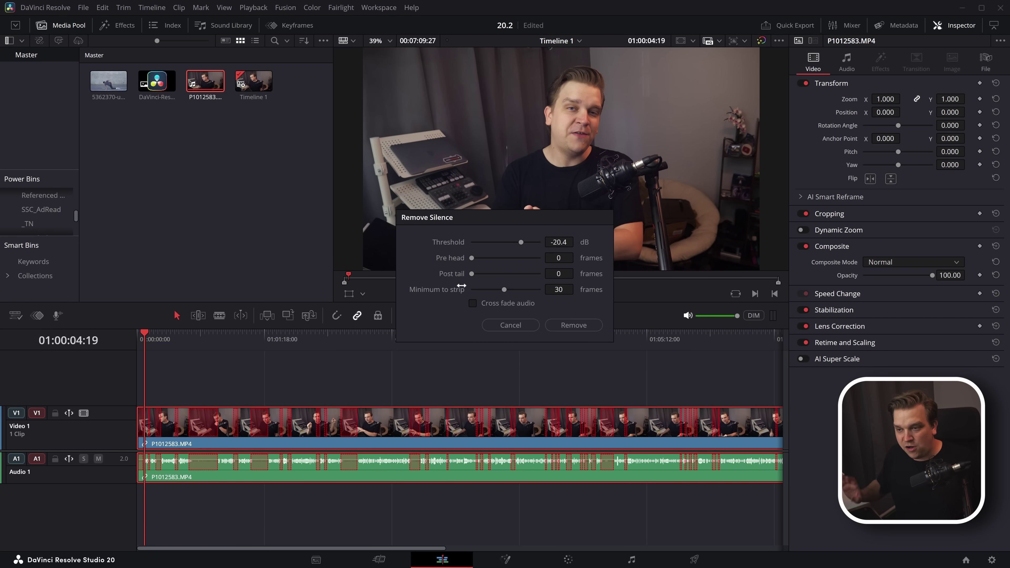
mouse_move(505, 290)
left_mouse_down()
mouse_move(516, 287)
mouse_move(493, 285)
mouse_move(504, 282)
left_mouse_up()
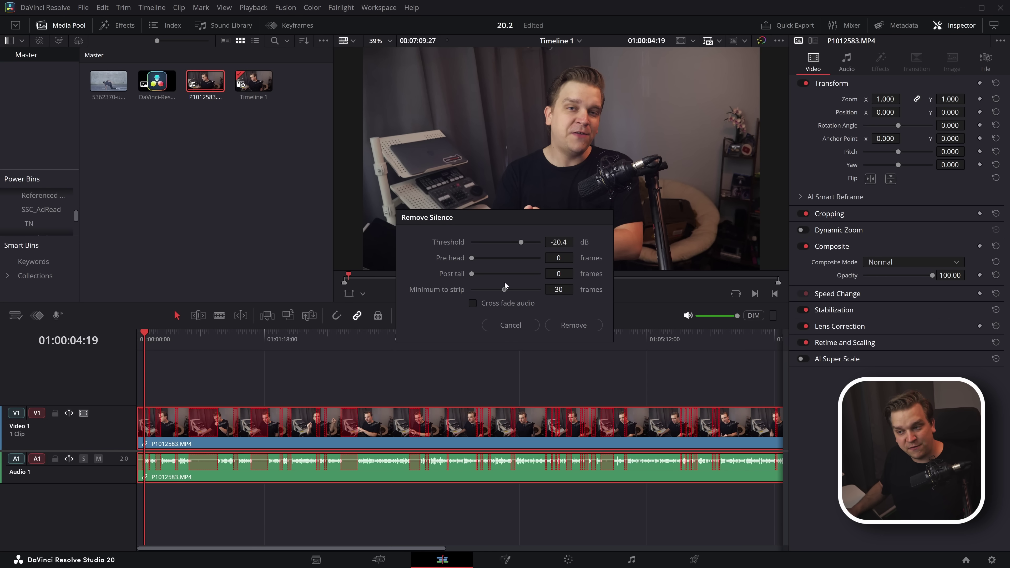
left_click(573, 325)
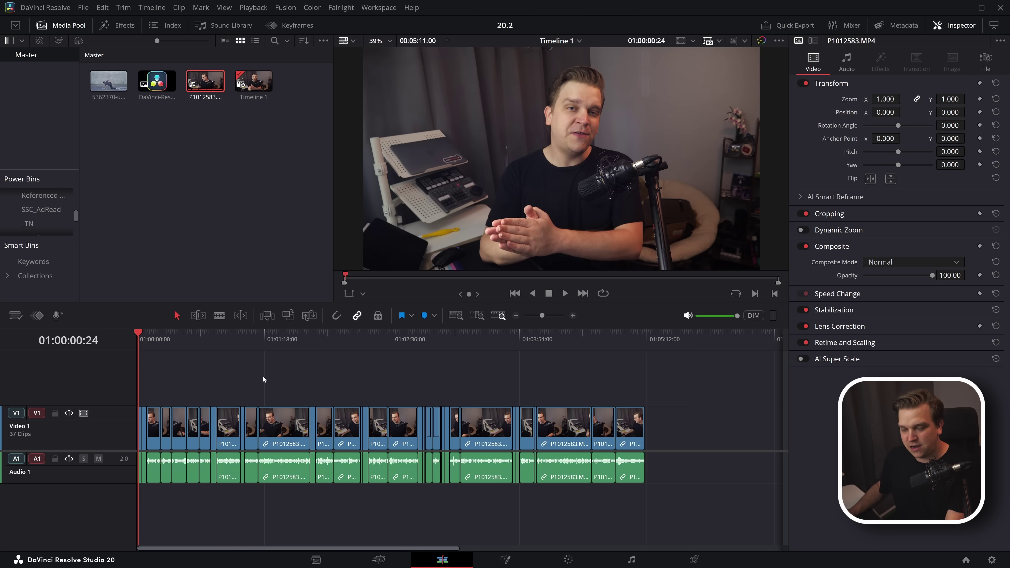
Step: Scrub through the trimmed timeline to check the cuts
left_click_drag(262, 375, 295, 360)
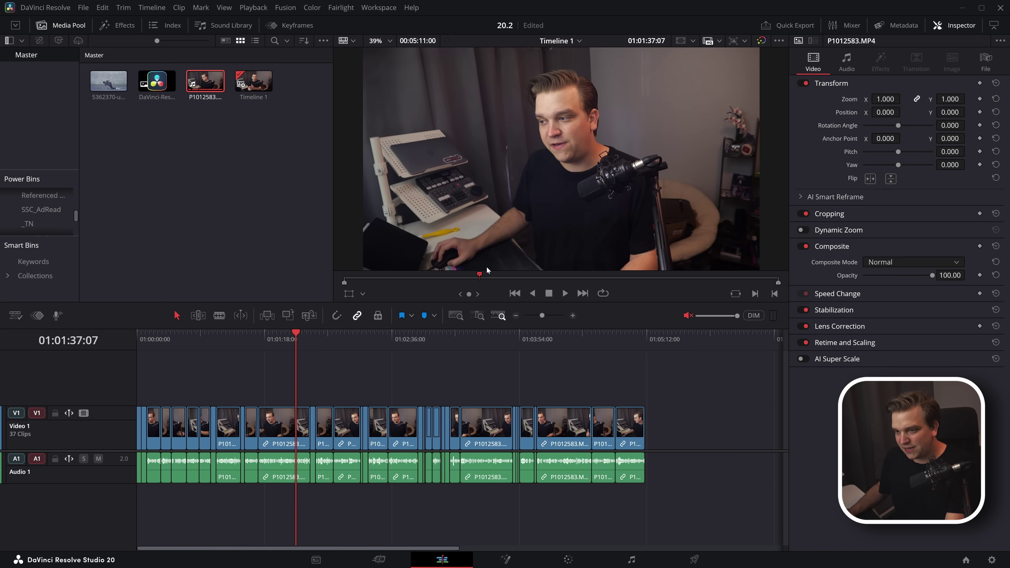
left_click_drag(475, 274, 555, 275)
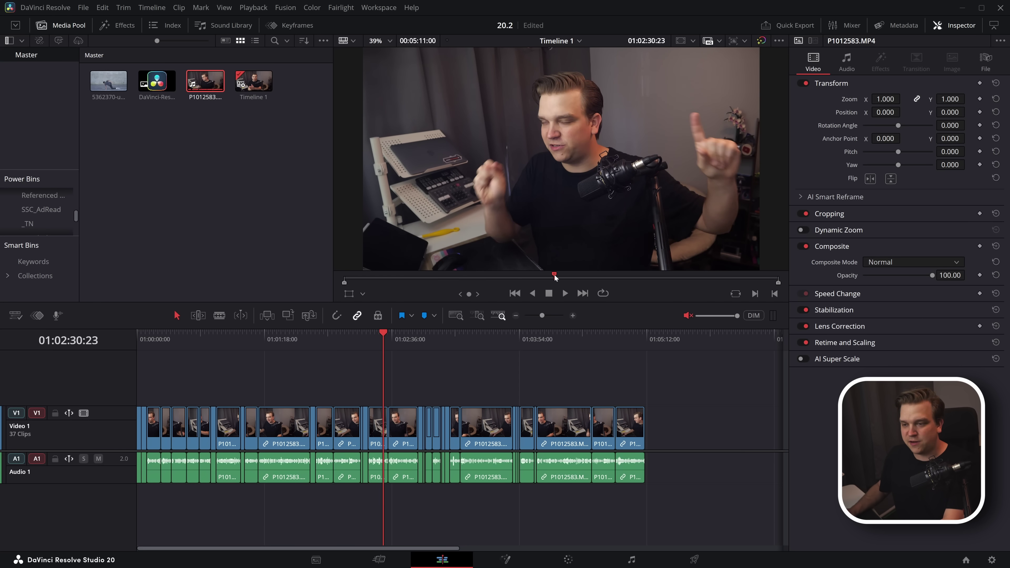
Step: Place the DaVinci Resolve logo image after the last clip at 0.290 zoom and keyframe its Position X from -1020 to 874
left_click_drag(146, 98, 669, 353)
key("ctrl+equal")
left_click_drag(480, 343, 477, 345)
left_click_drag(887, 101, 863, 112)
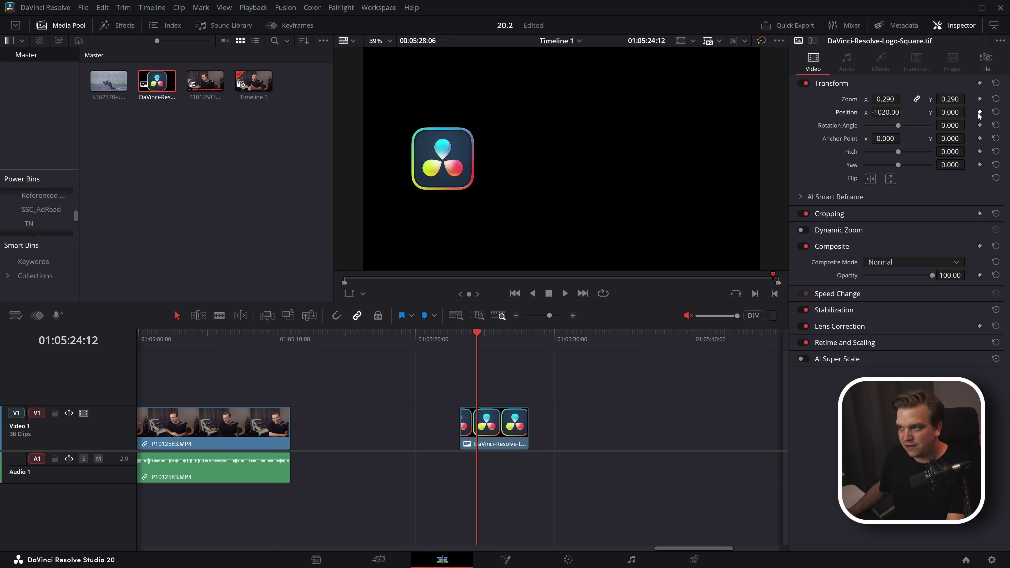
left_click_drag(502, 345, 512, 345)
left_click_drag(886, 112, 997, 112)
Step: Show the logo's position keyframes as curves and try easing types, including Ease In And Out, on the last Position X keyframe
left_click(38, 315)
left_click_drag(60, 490, 60, 421)
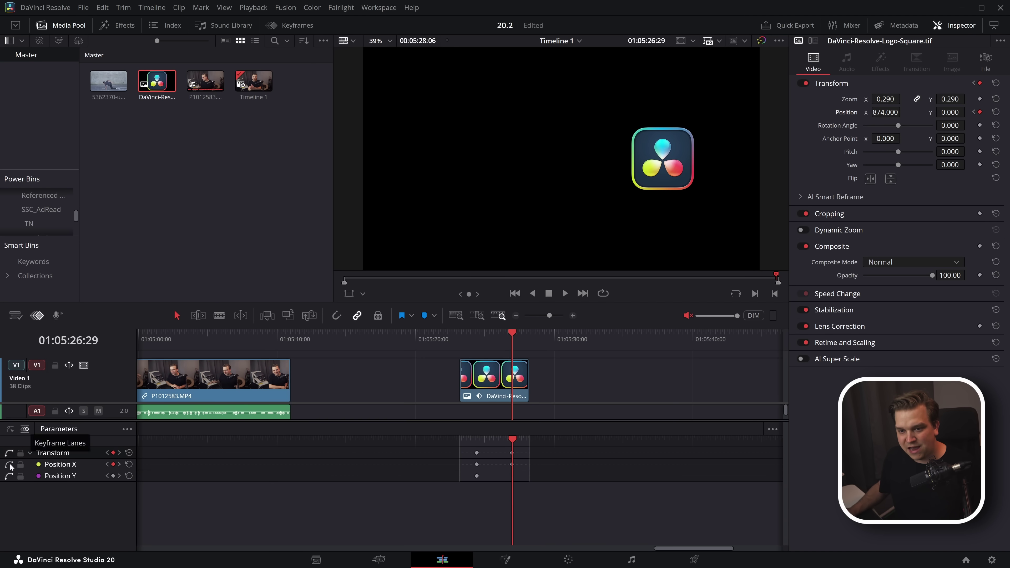
left_click(10, 429)
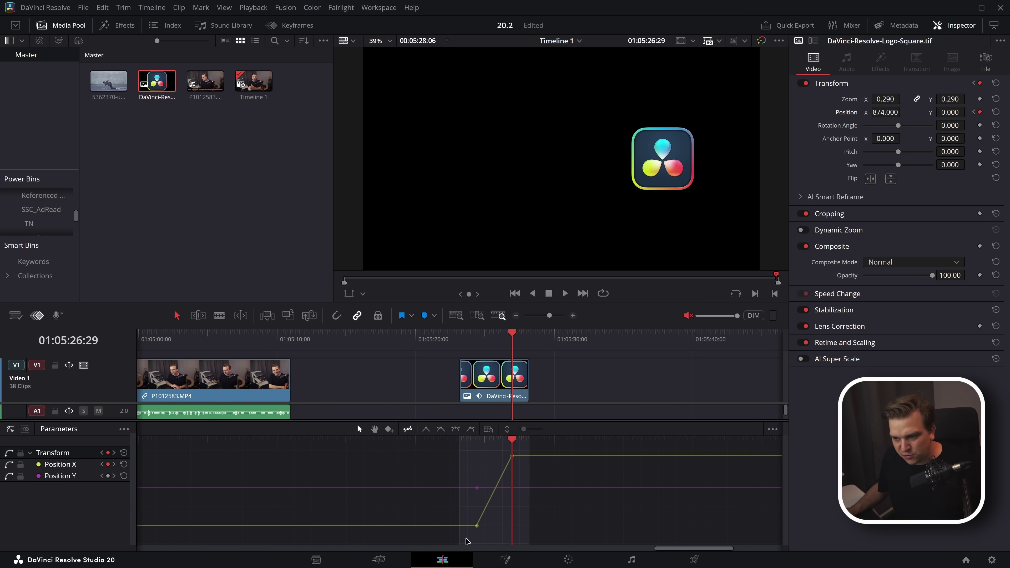
left_click(511, 456)
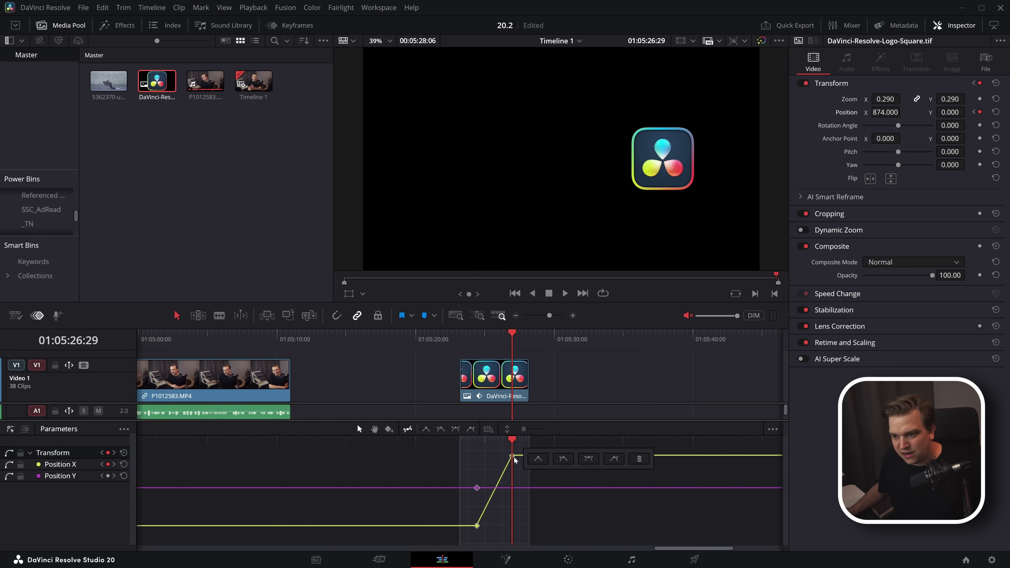
left_click(588, 458)
left_click(470, 430)
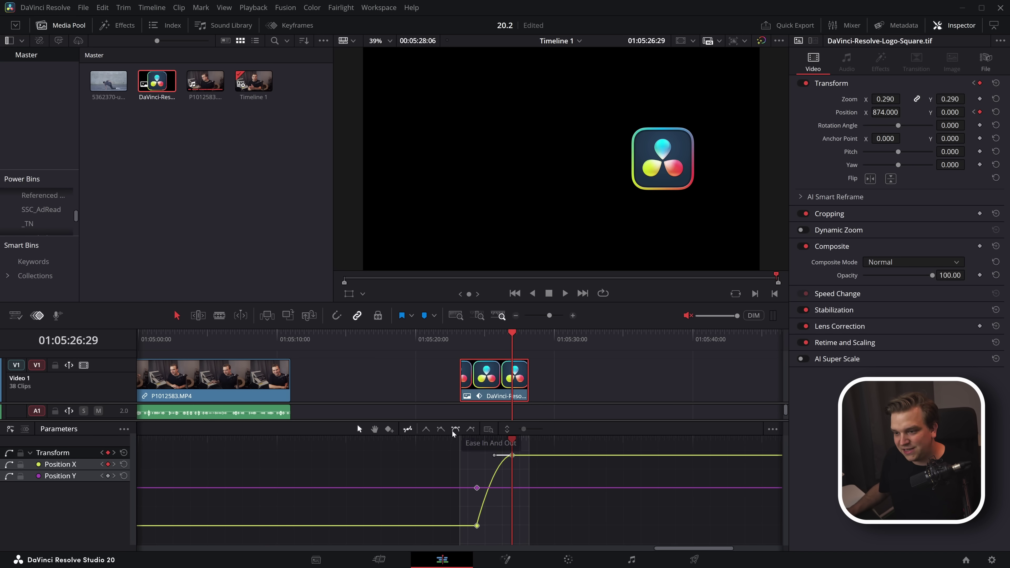
left_click(454, 430)
left_click(440, 430)
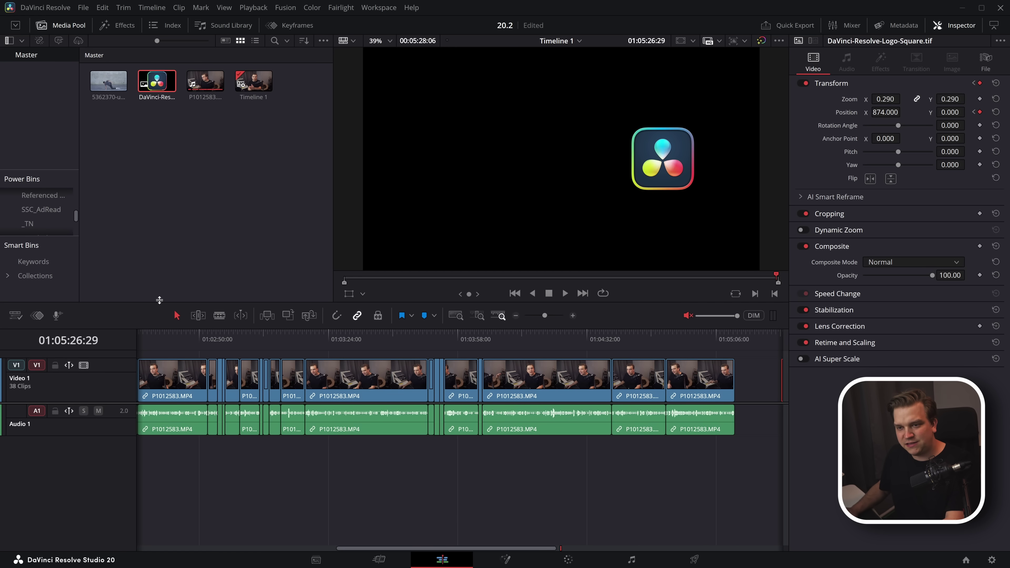
Step: Enlarge the timeline area by reducing the height of the media pool and viewer
left_click_drag(158, 302, 158, 223)
scroll(383, 500, "left", 4)
key("ctrl+minus")
key("ctrl+minus")
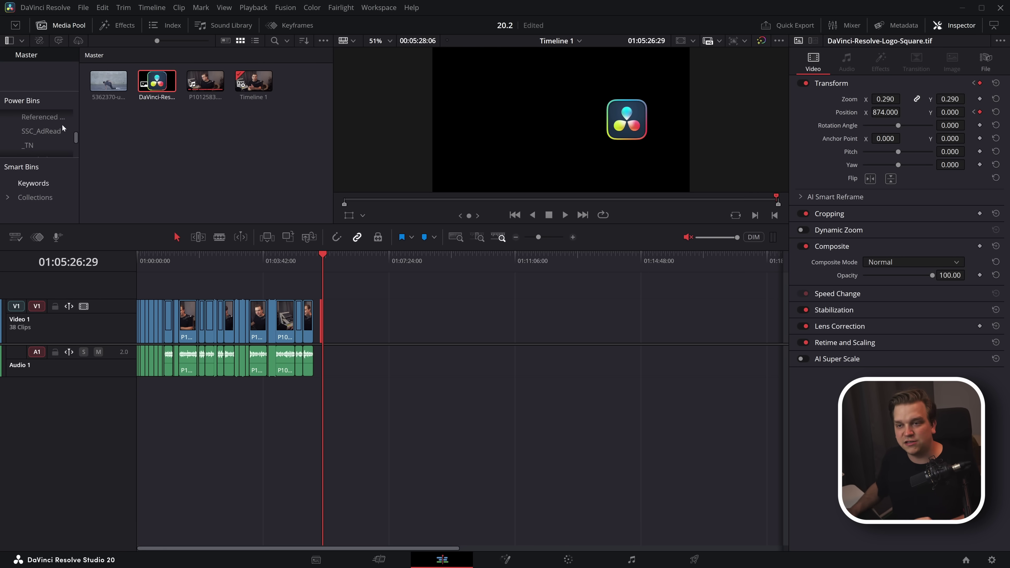
Step: Put the playhead at 01:01:34:16 and patch the V1 source to the empty area above the Video 1 track
left_click(191, 261)
key("ctrl+=")
key("ctrl+=")
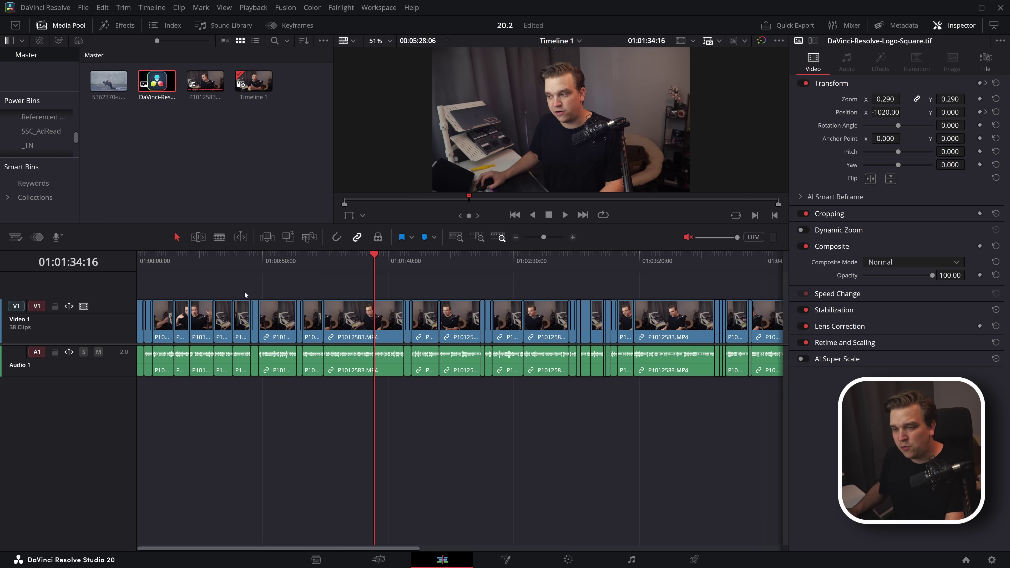
scroll(367, 378, "down", 2)
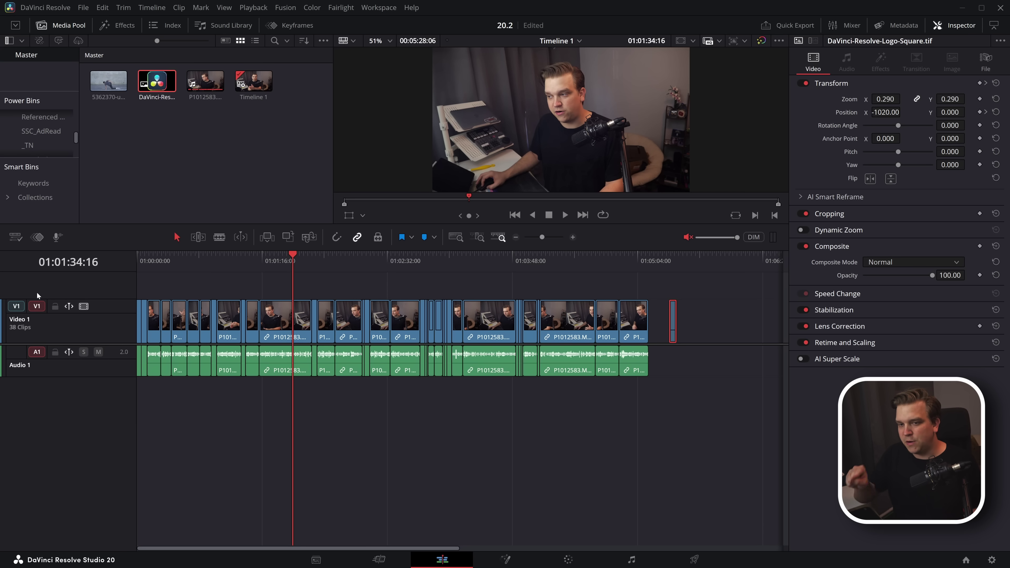
left_click_drag(23, 307, 22, 283)
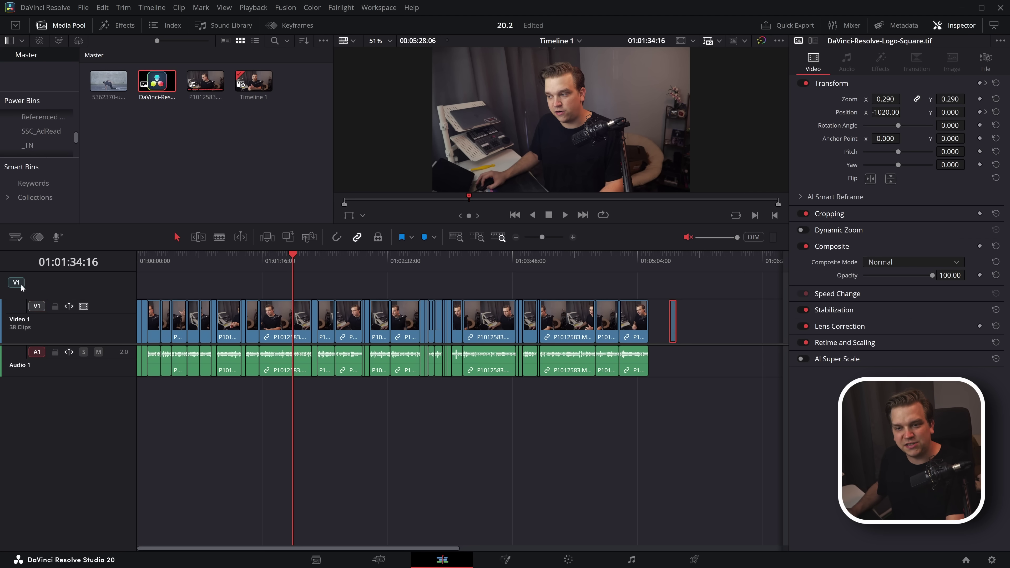
Step: Place the 5362370 stock clip above Video 1 at about 01:01:11 to create the Video 2 track, and reduce the video track heights
left_click_drag(108, 82, 244, 275)
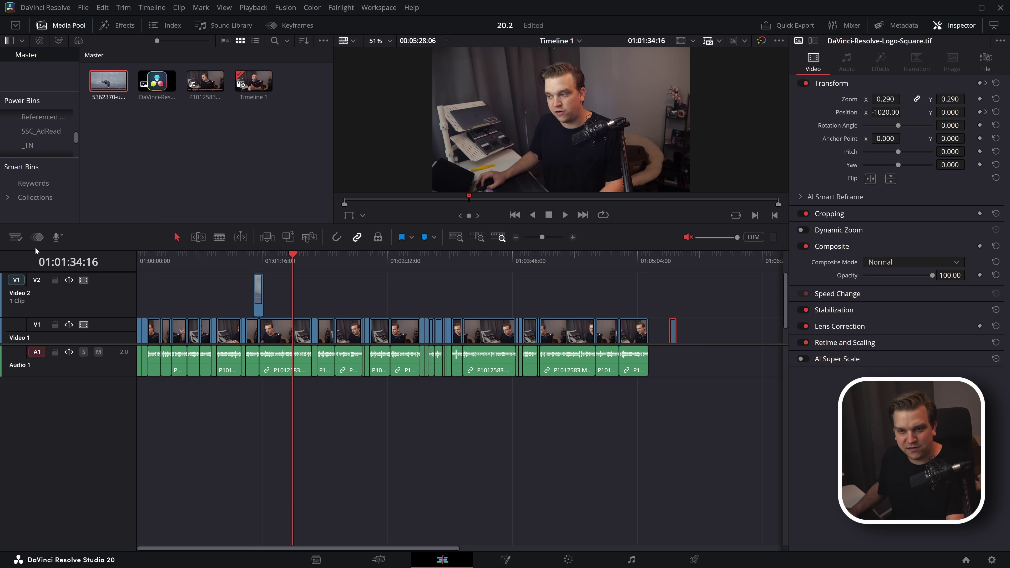
scroll(69, 312, "down", 4)
scroll(70, 313, "up", 2)
Step: Patch the V1 source back and forth between the Video 1 and Video 2 tracks, ending on Video 2
left_click(22, 333)
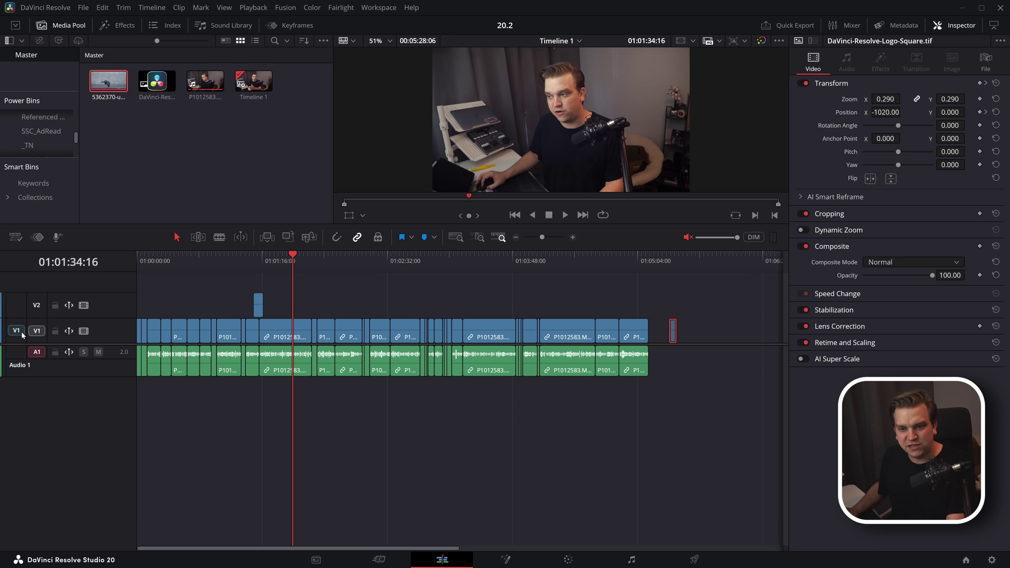
left_click(22, 312)
left_click(20, 332)
left_click_drag(16, 336, 16, 305)
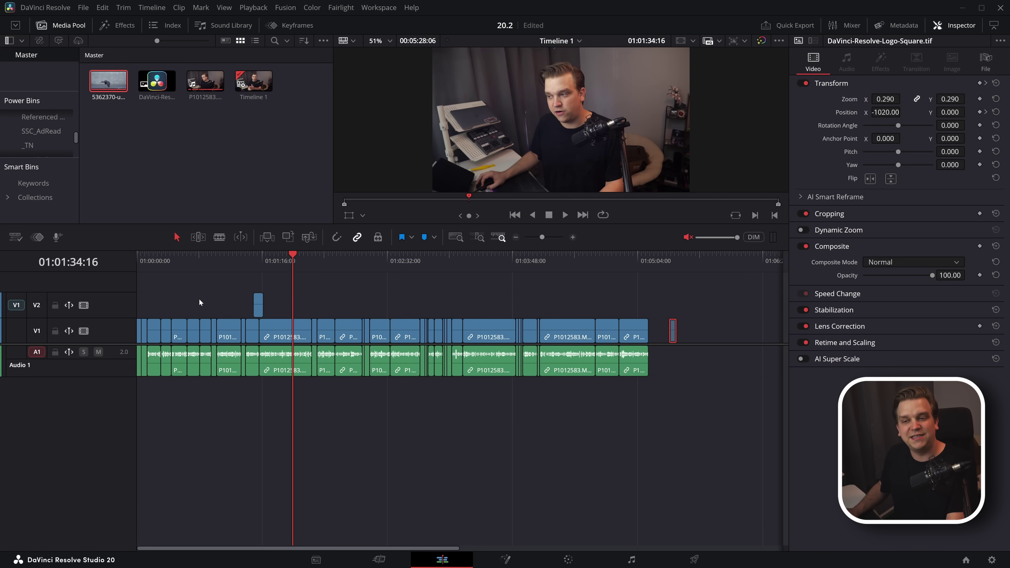
Step: Ripple trim the end of the Video 1 clip near 01:01:02 slightly shorter with Video 2's sync lock disabled, then re-enable the lock
scroll(199, 302, "up", 2)
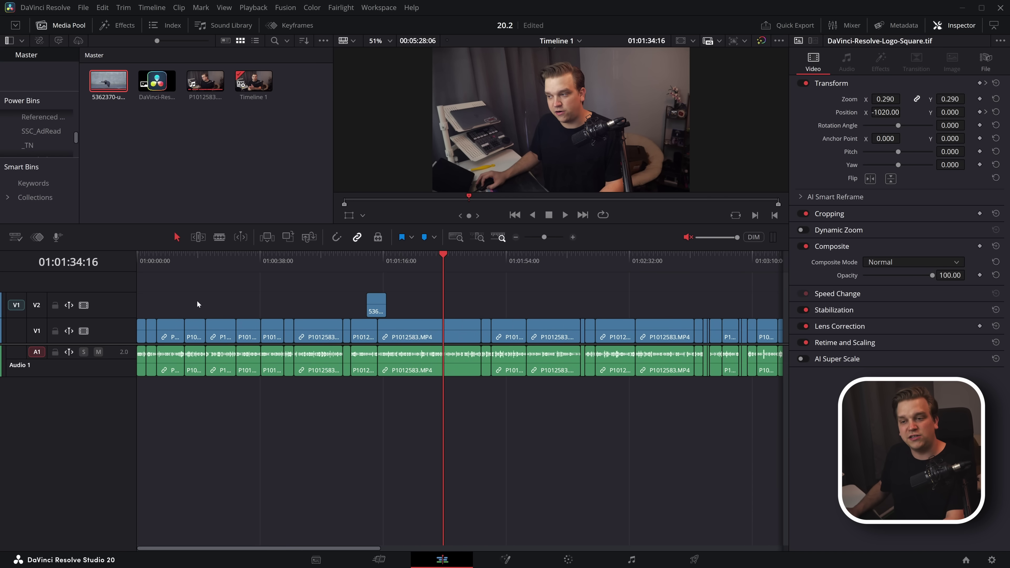
left_click(68, 306)
key("t")
mouse_move(335, 332)
left_mouse_down()
mouse_move(306, 334)
mouse_move(330, 335)
left_mouse_up()
left_click(69, 305)
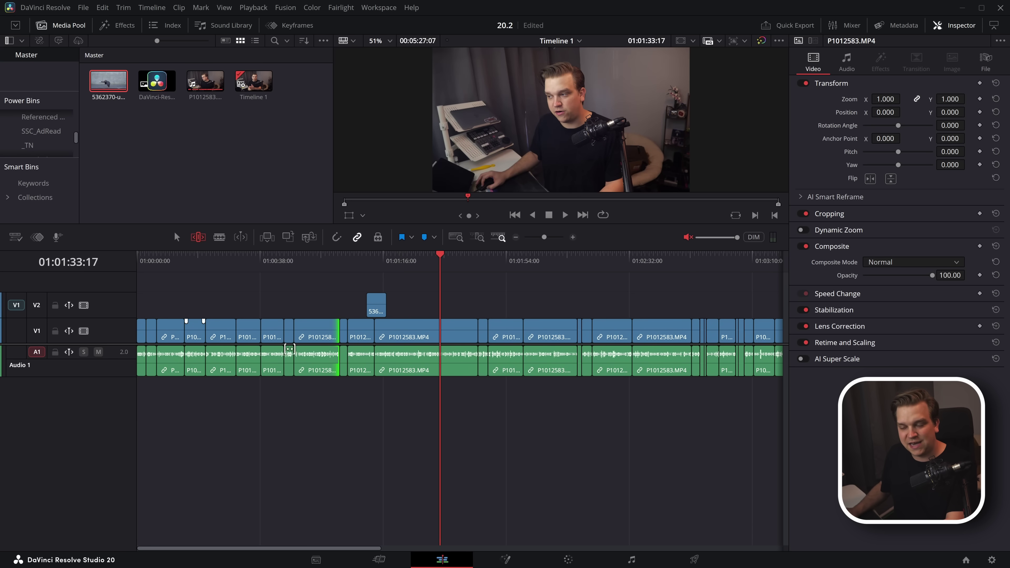
Step: Place P1012583.MP4 on Video 2 and a new Audio 2 track from about 01:00:19, unlink it and delete its video part
left_click(272, 139)
left_click_drag(205, 81, 201, 380)
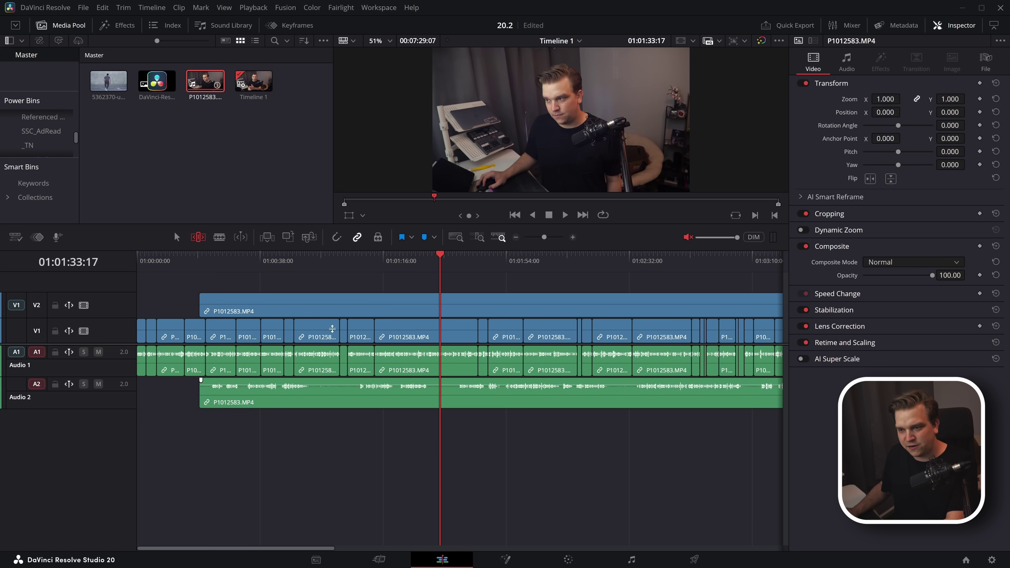
scroll(441, 310, "down", 2)
key("a")
left_click(255, 302)
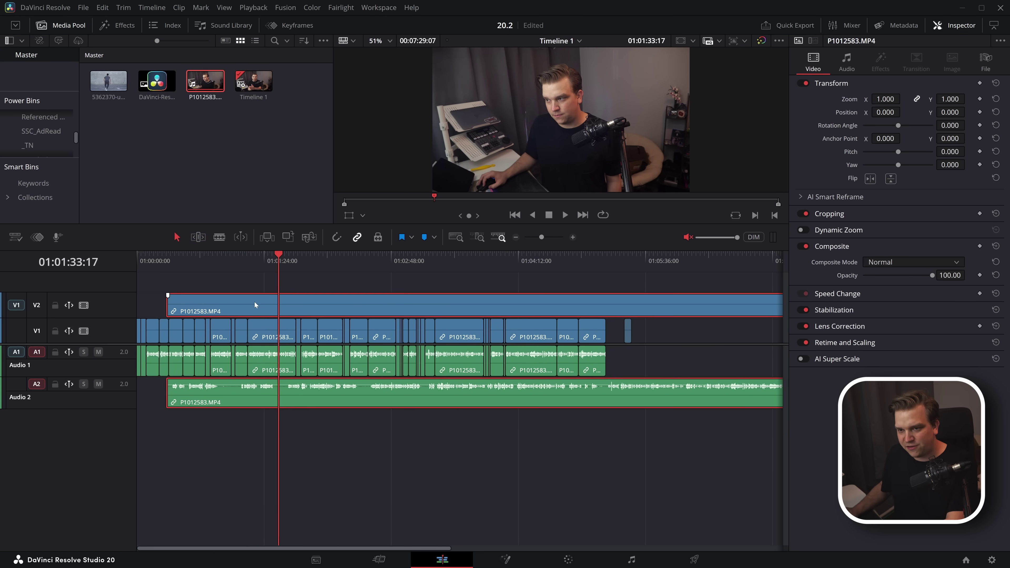
key("ctrl+shift+l")
left_click(330, 304)
key("Delete")
Step: Place two DaVinci Resolve logo images on Video 2, at about 01:03:36 and 01:04:20
left_click_drag(157, 84, 533, 305)
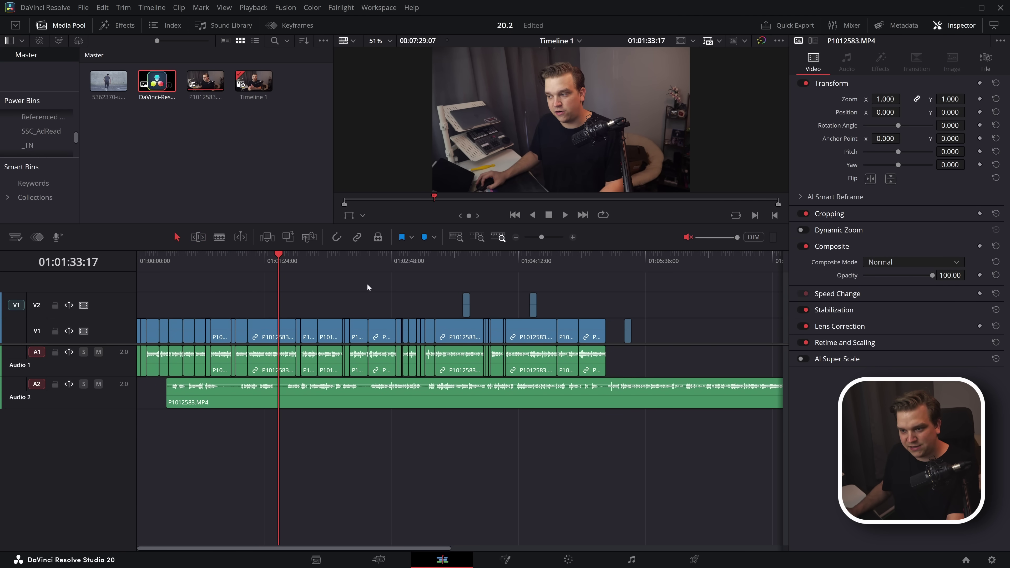
key("ctrl+equal")
Step: Try to ripple trim the end of the Video 1 clip at about 01:02:50 and preview the first logo at 01:03:38:26
key("b")
left_click_drag(448, 331, 439, 325)
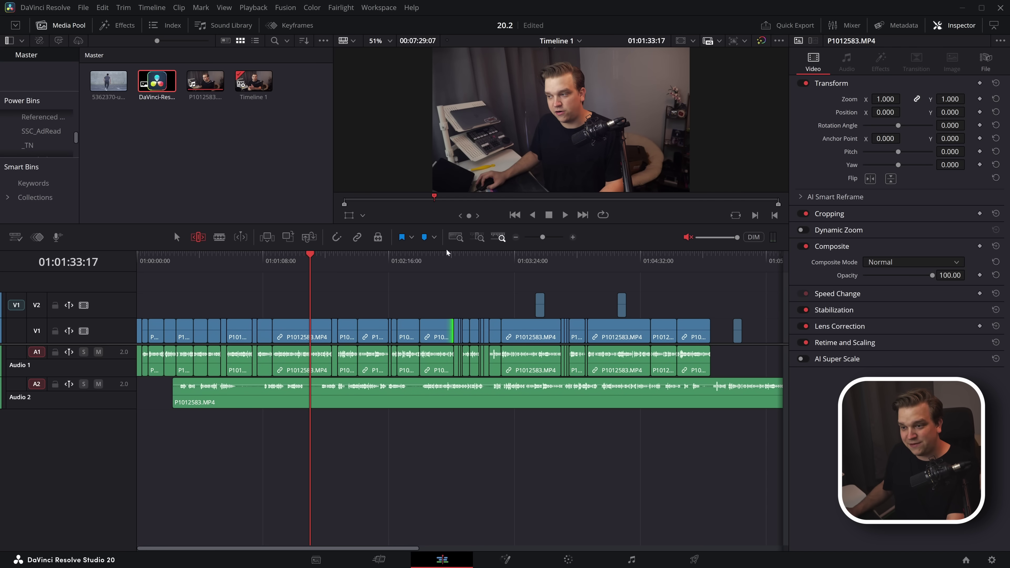
left_click(452, 271)
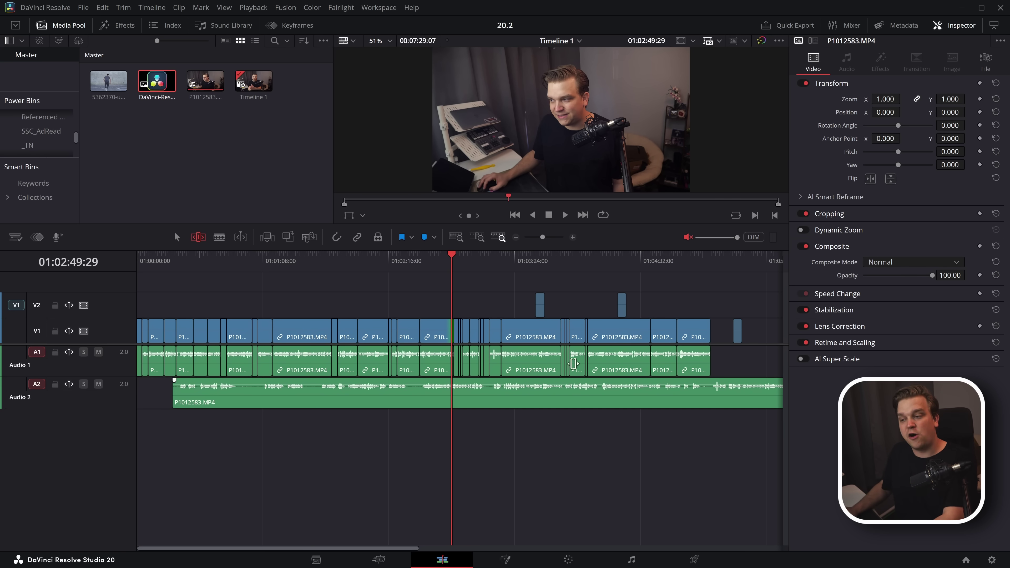
left_click_drag(608, 266, 545, 411)
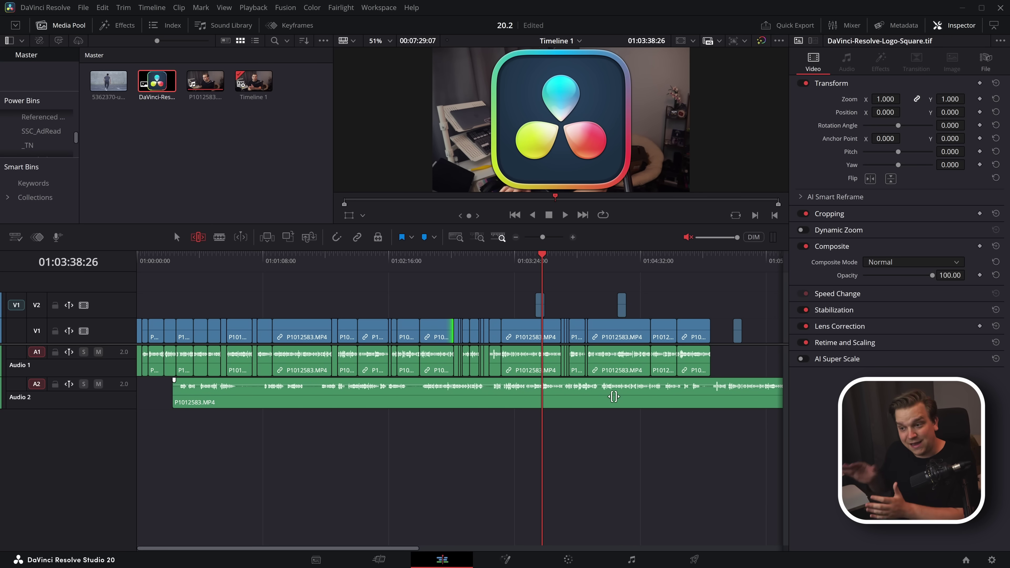
Step: Ripple trim the end of the clip at 01:02:40:01 twice with every track's sync lock enabled, and undo both trims
left_click(436, 276)
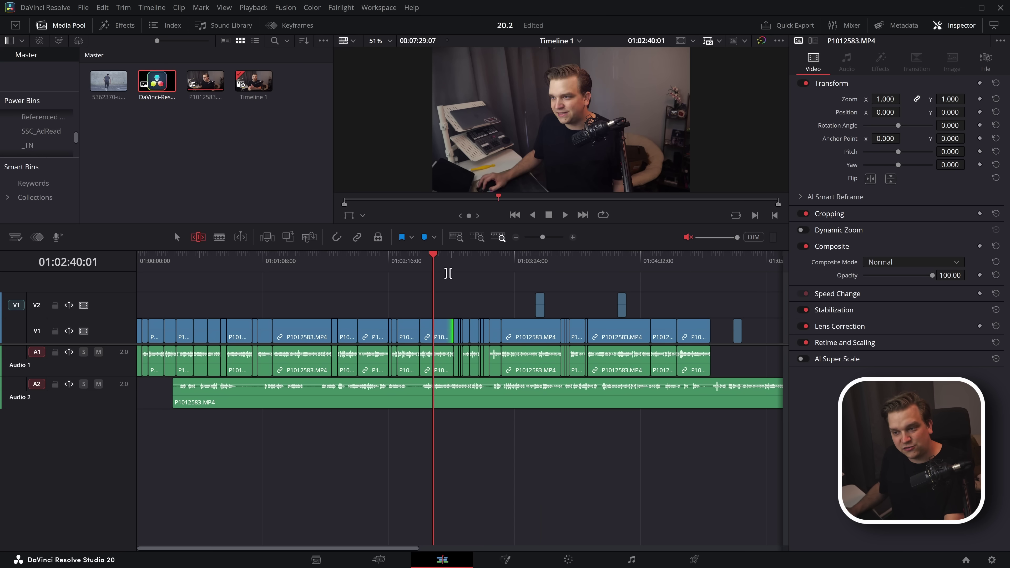
scroll(466, 313, "up", 1)
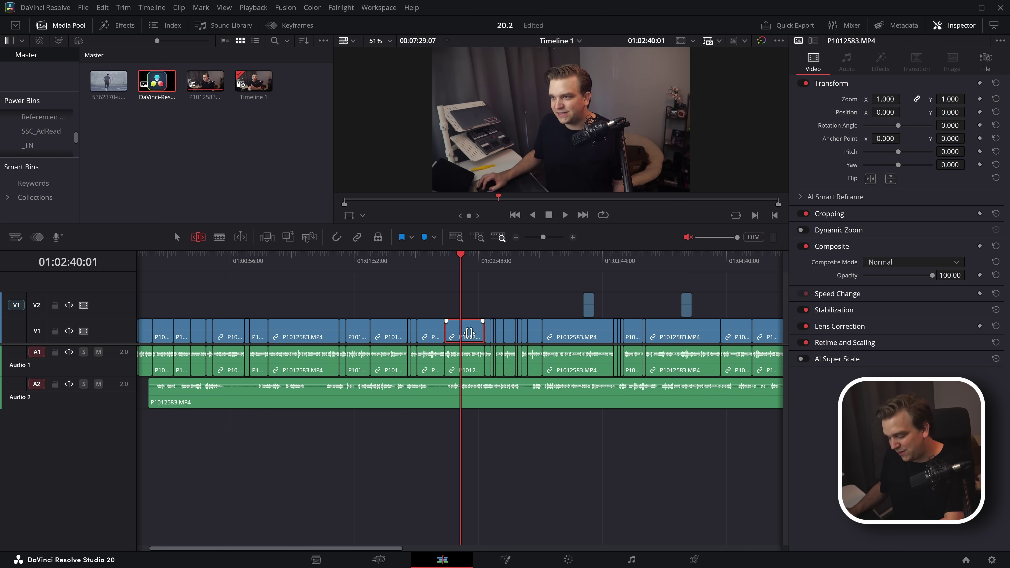
left_click(476, 333)
left_click_drag(479, 327, 470, 347)
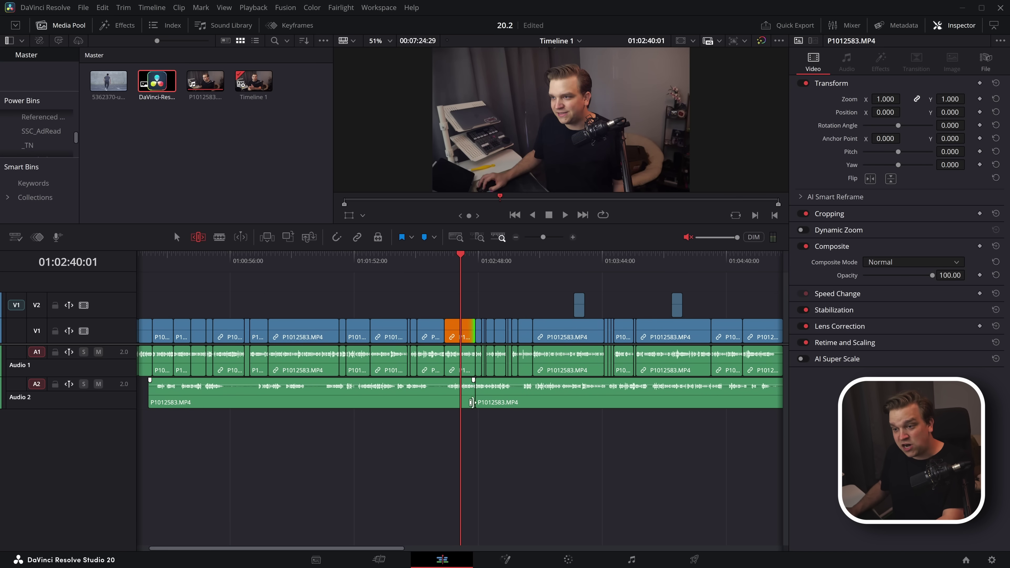
left_click_drag(468, 332, 462, 332)
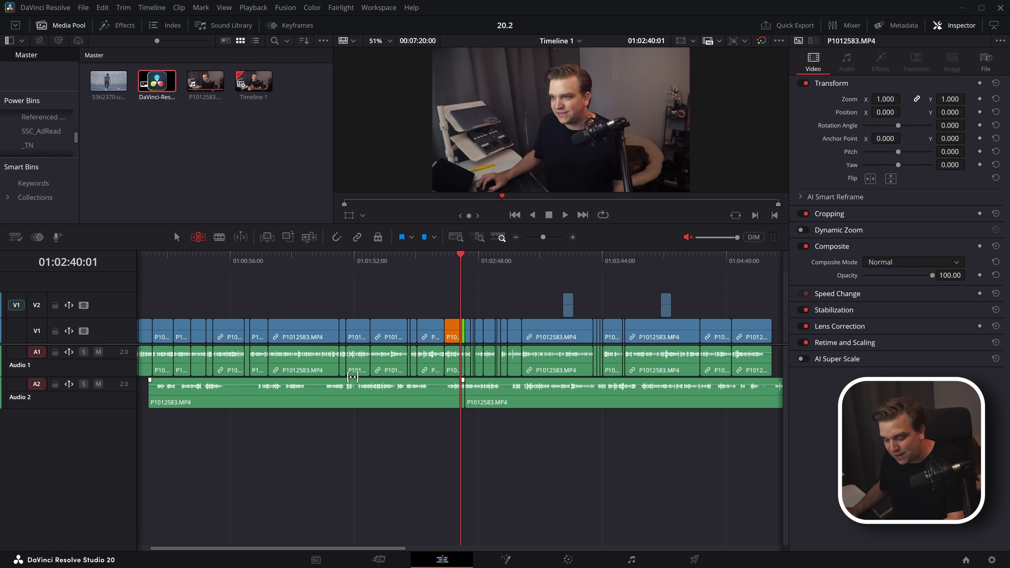
key("ctrl+z")
key("ctrl+z")
Step: Disable Audio 2's sync lock and ripple trim the end of the clip at 01:02:40:01 about 5 seconds shorter, undoing a trial extension
left_click(70, 384)
mouse_move(483, 334)
left_mouse_down()
mouse_move(461, 333)
mouse_move(470, 333)
left_mouse_up()
scroll(480, 338, "down", 2)
left_click_drag(382, 336, 394, 336)
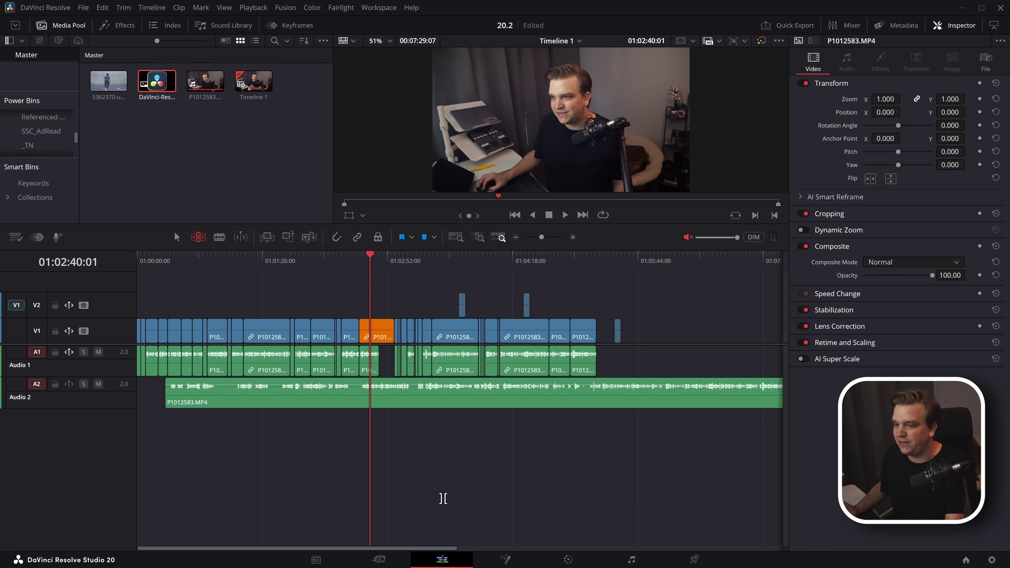
key("ctrl+z")
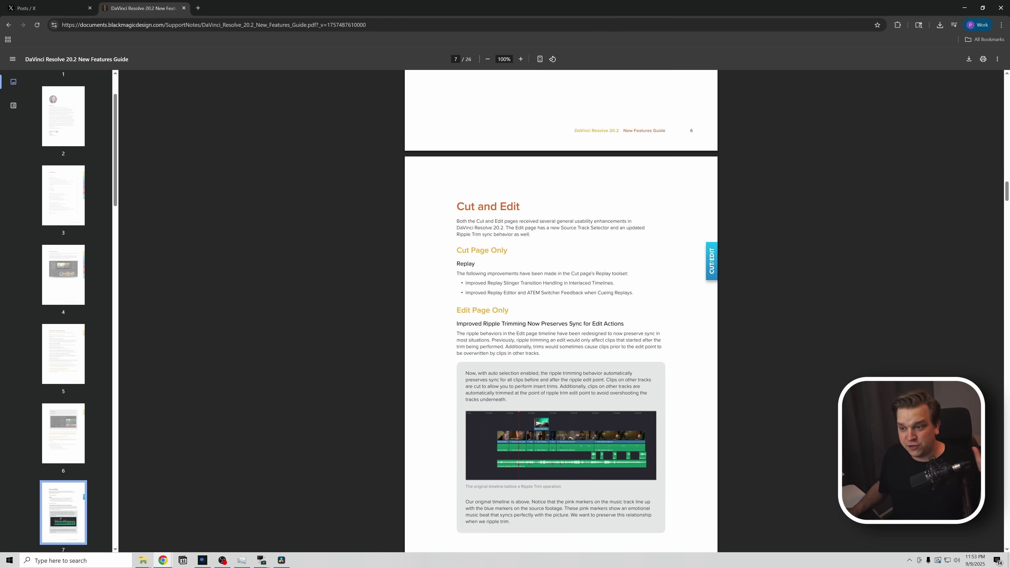
Step: Switch to the browser's DaVinci Resolve 20.2 New Features Guide and read the Edit page sections on ripple trimming and the Trim Editor
scroll(534, 262, "down", 12)
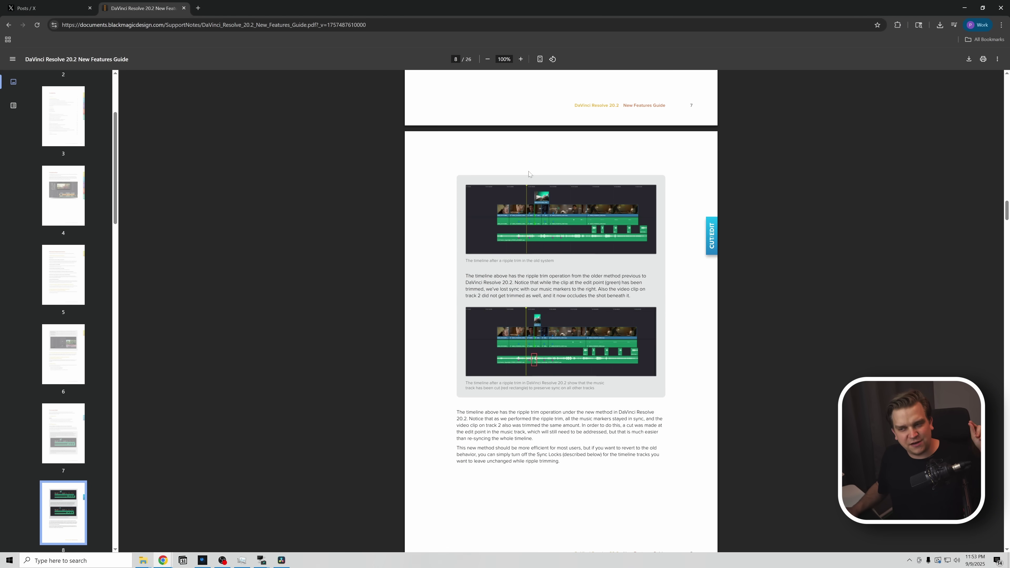
scroll(561, 310, "down", 10)
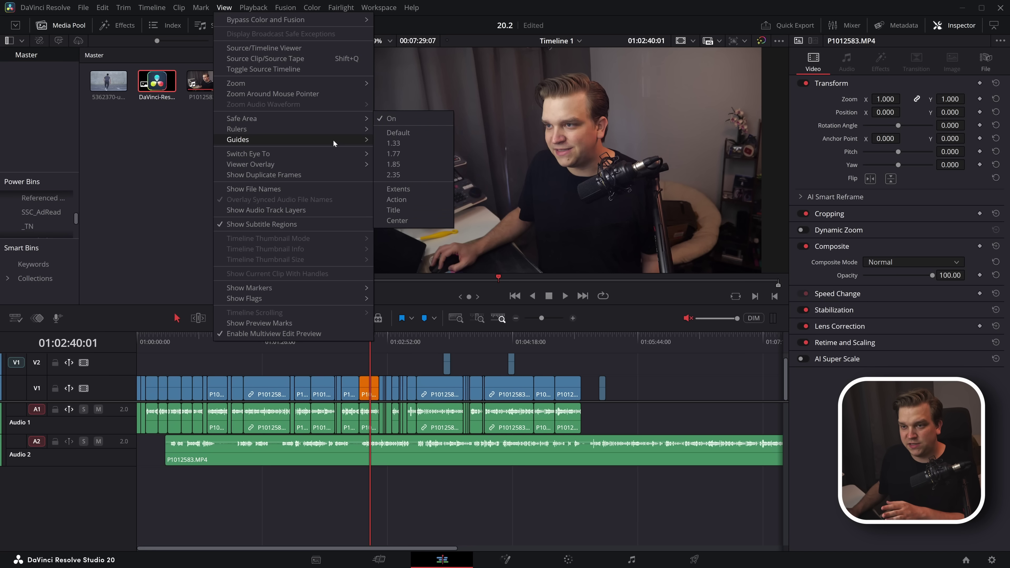
Step: In DaVinci Resolve, add a red horizontal guide at 0 px and move it up to the man's forehead in the viewer
mouse_move(333, 139)
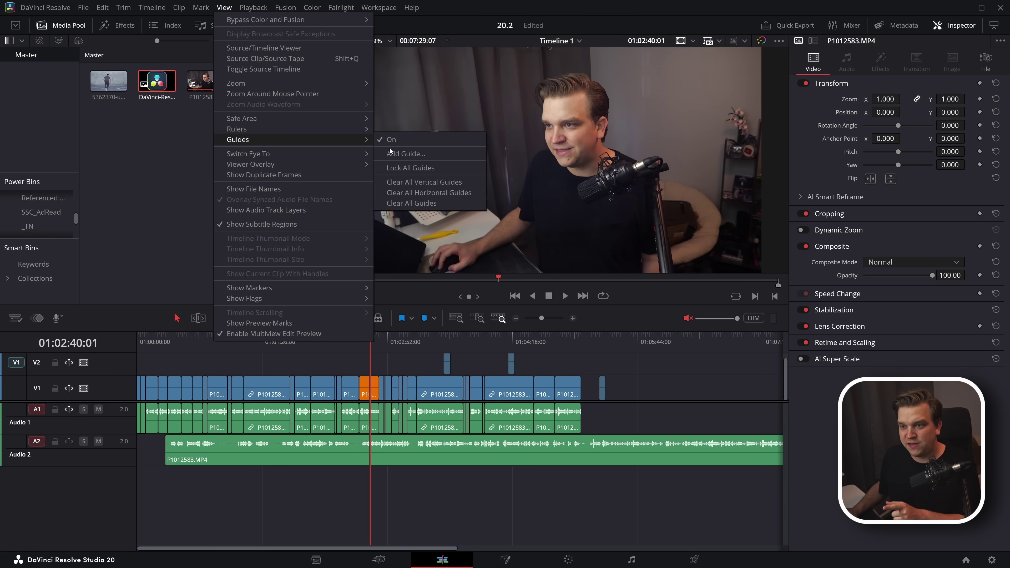
left_click(391, 153)
left_click(498, 281)
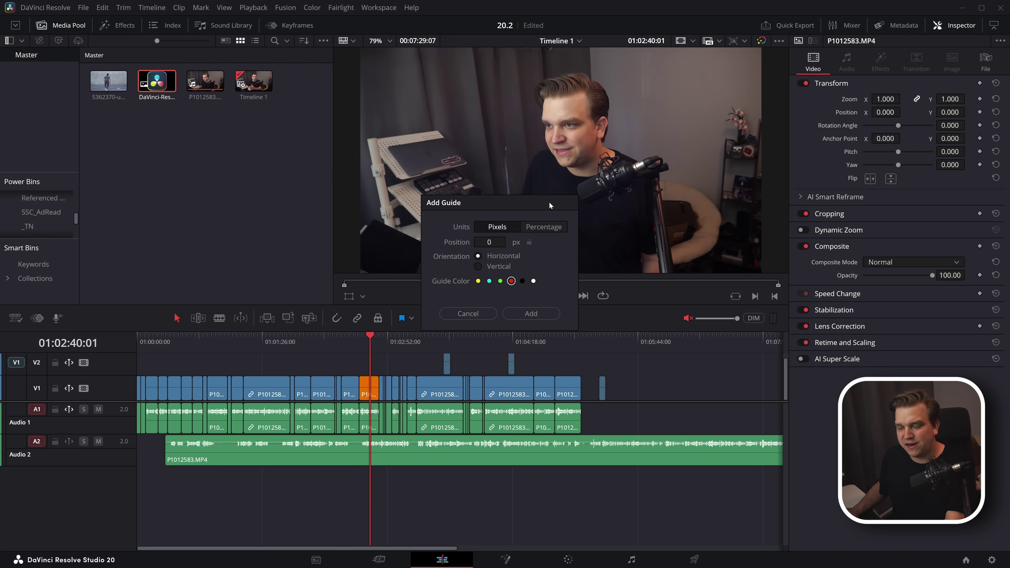
left_click(534, 314)
left_click_drag(523, 161, 527, 102)
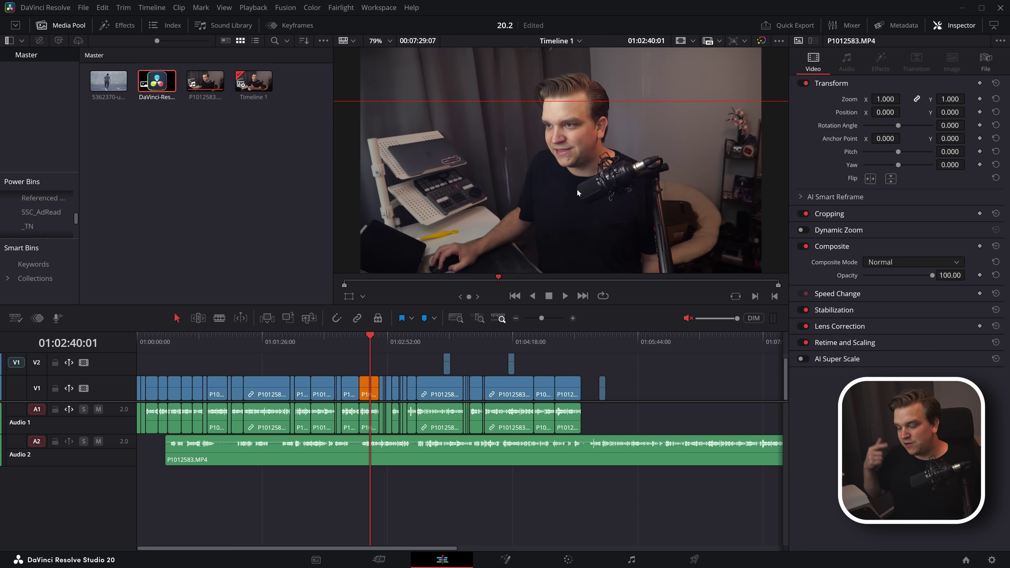